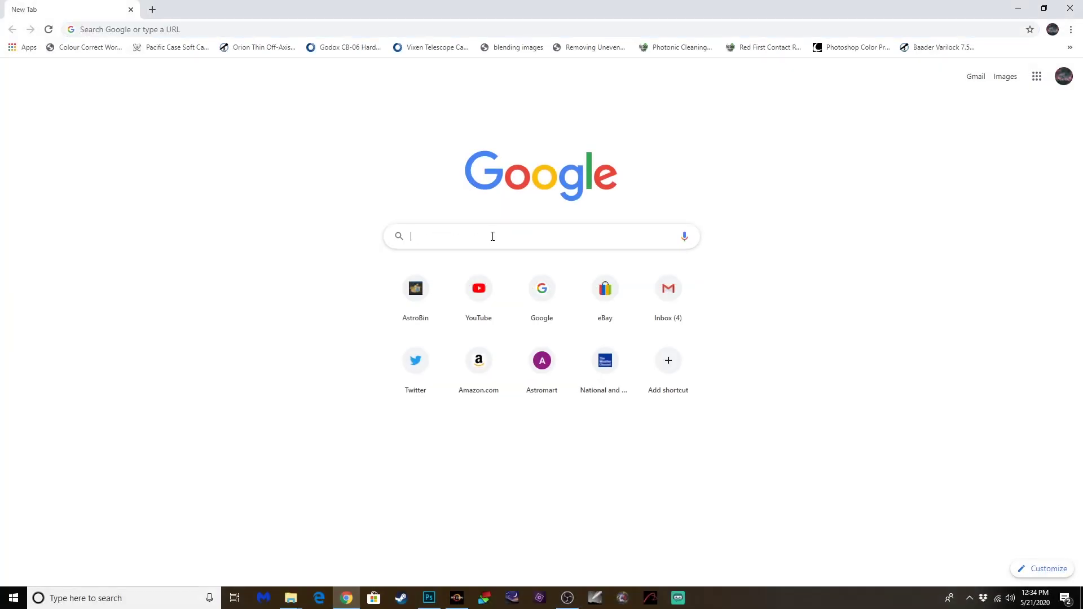
# Search Google for 'ascom platform' and open the ascom-standards.org site.
pyautogui.write('asc')
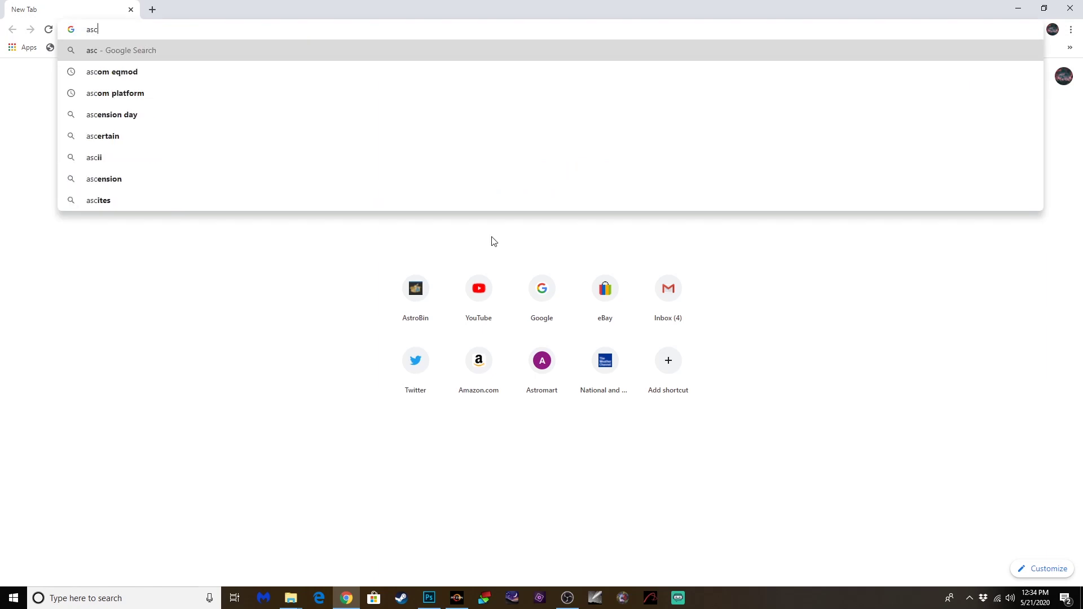
pyautogui.write('om pla')
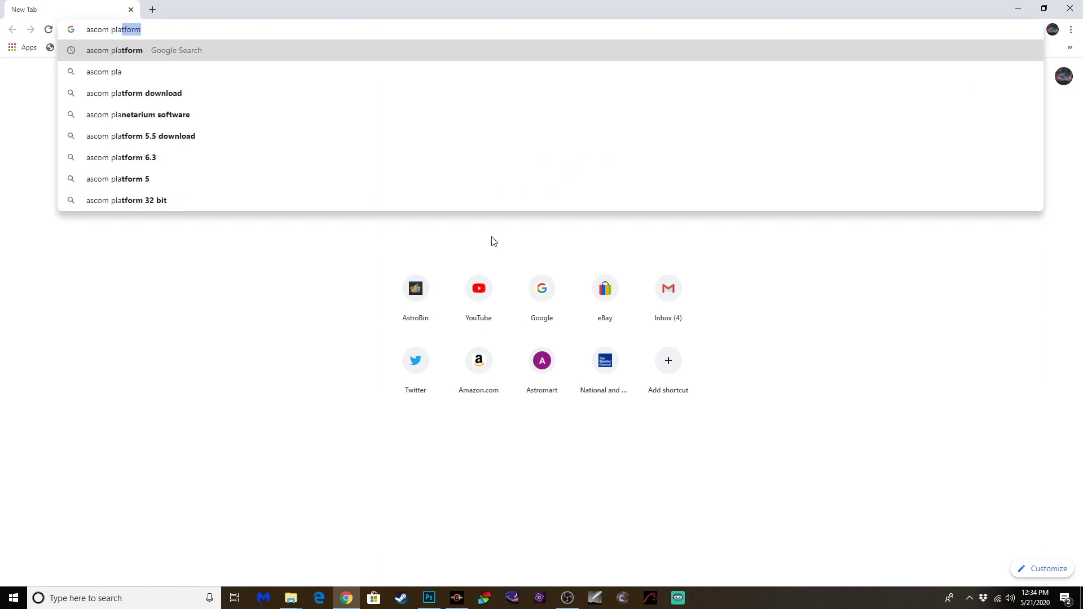
pyautogui.write('tform')
pyautogui.press('Return')
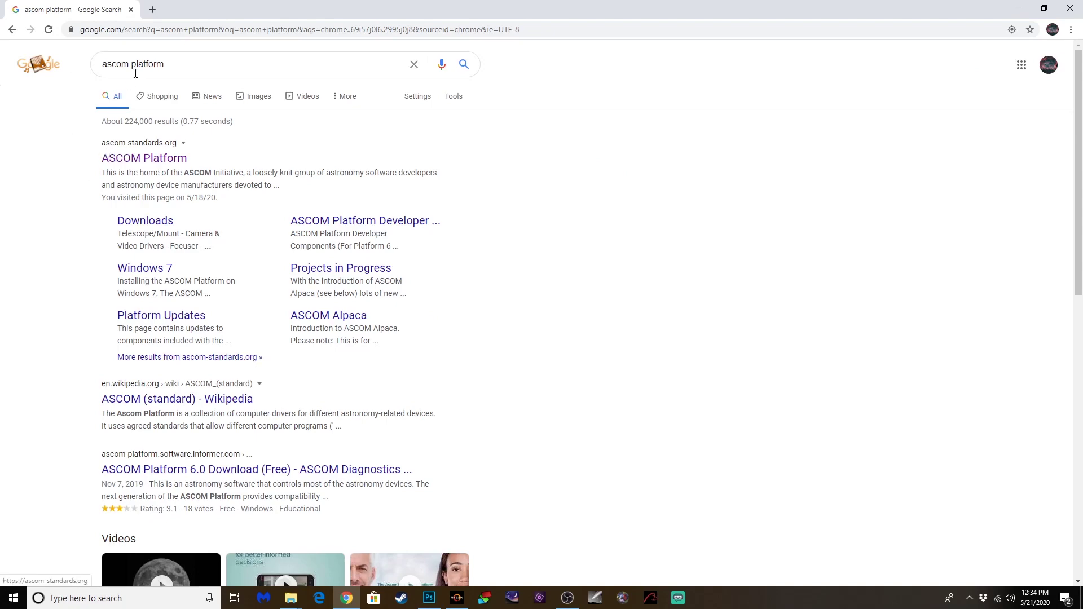
pyautogui.click(134, 160)
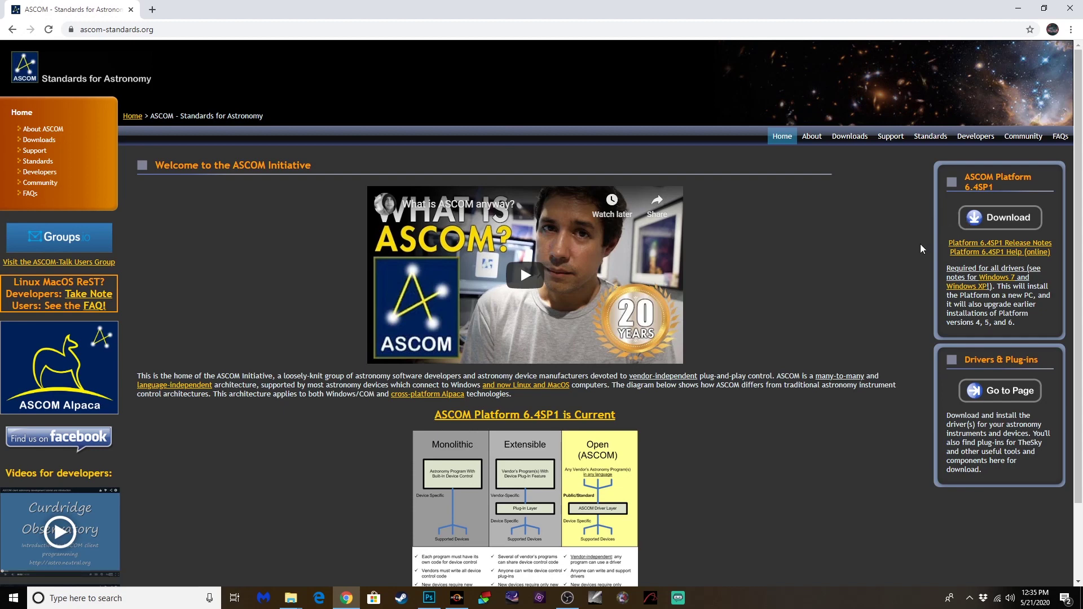
# Download the ASCOM Platform 6.4SP1 installer (ASCOMPlatform64, 56.3 MB).
pyautogui.click(1008, 229)
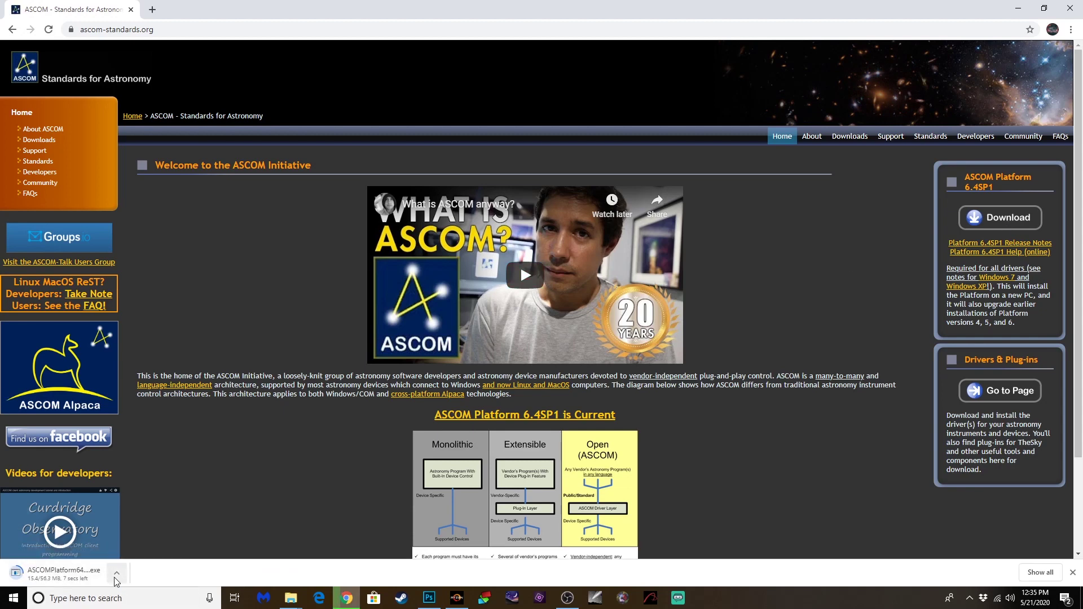
pyautogui.click(116, 574)
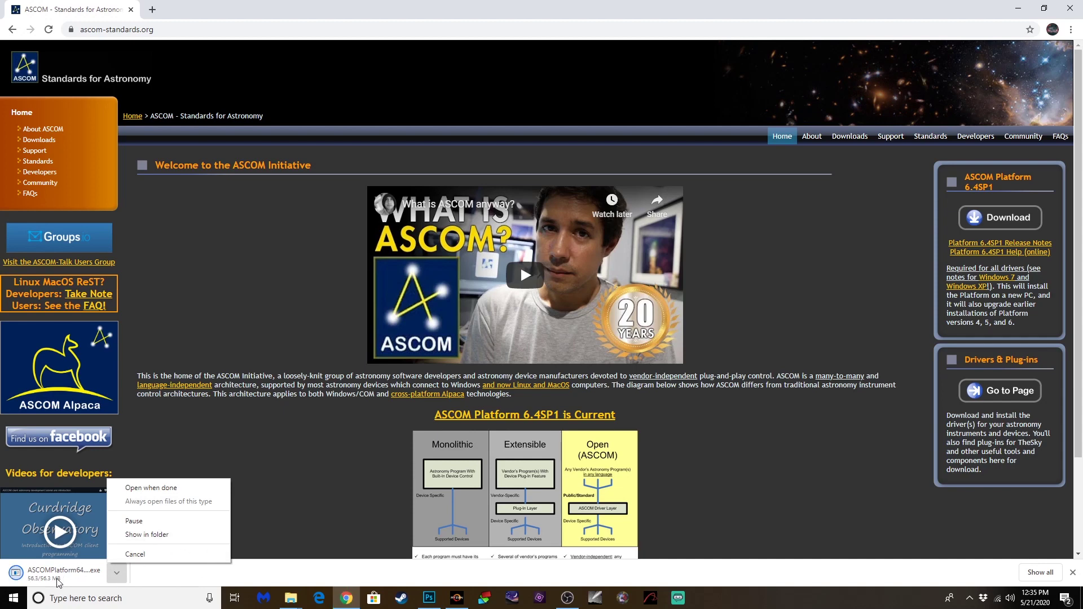
pyautogui.click(454, 573)
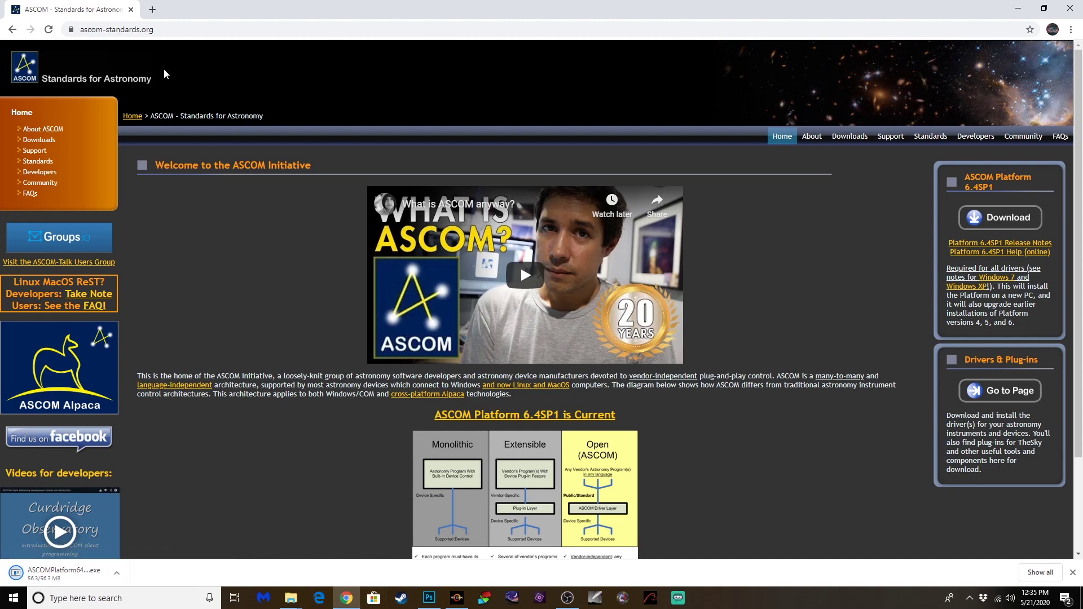
pyautogui.click(216, 31)
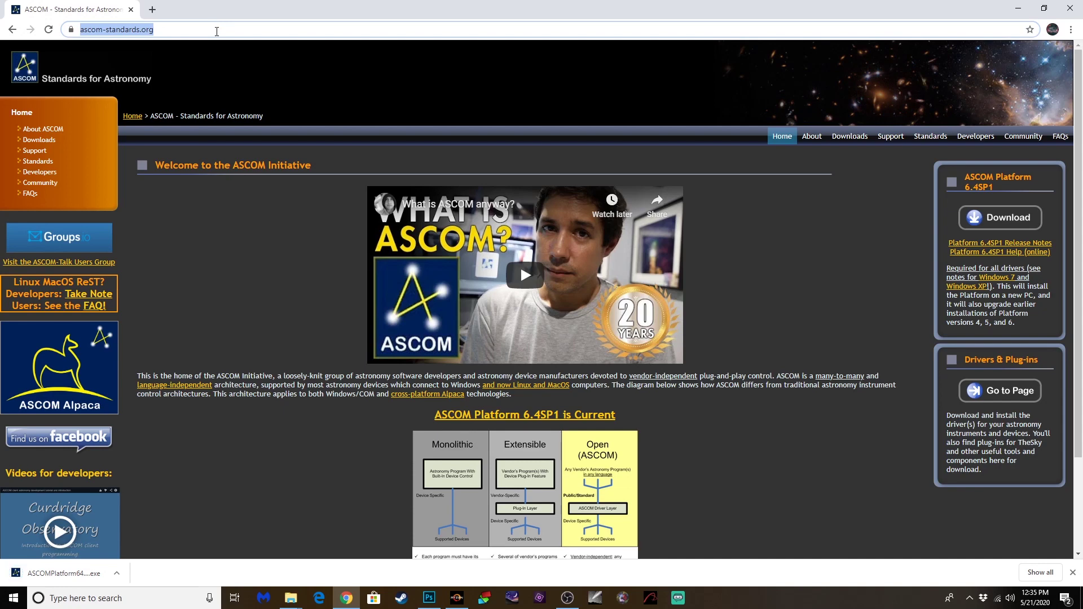
# Load google.com and search for 'eqmod ascom'.
pyautogui.write('www.google.com')
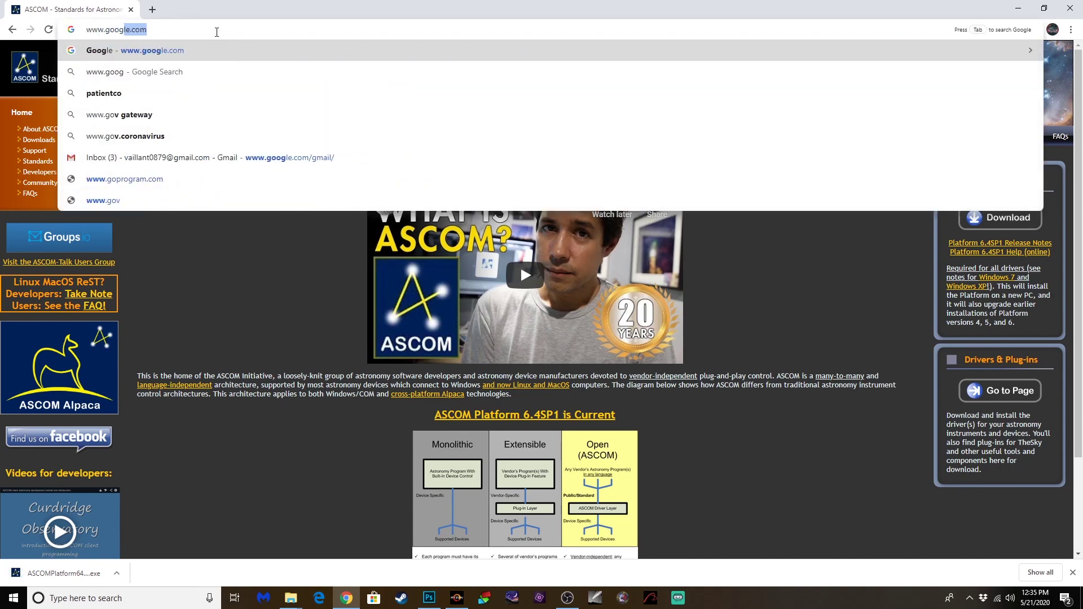
pyautogui.press('Return')
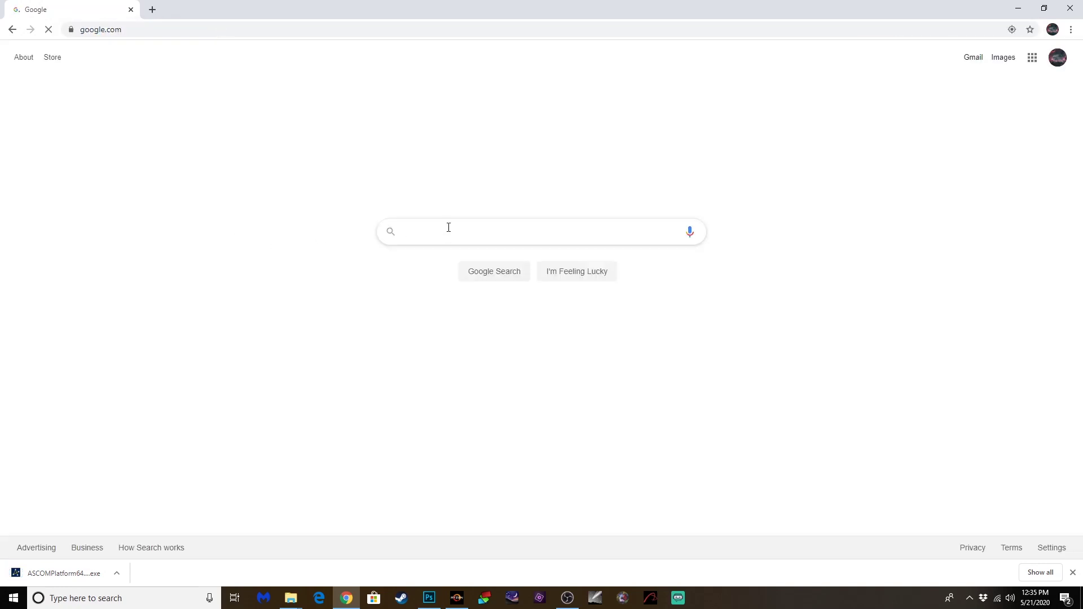
pyautogui.click(450, 230)
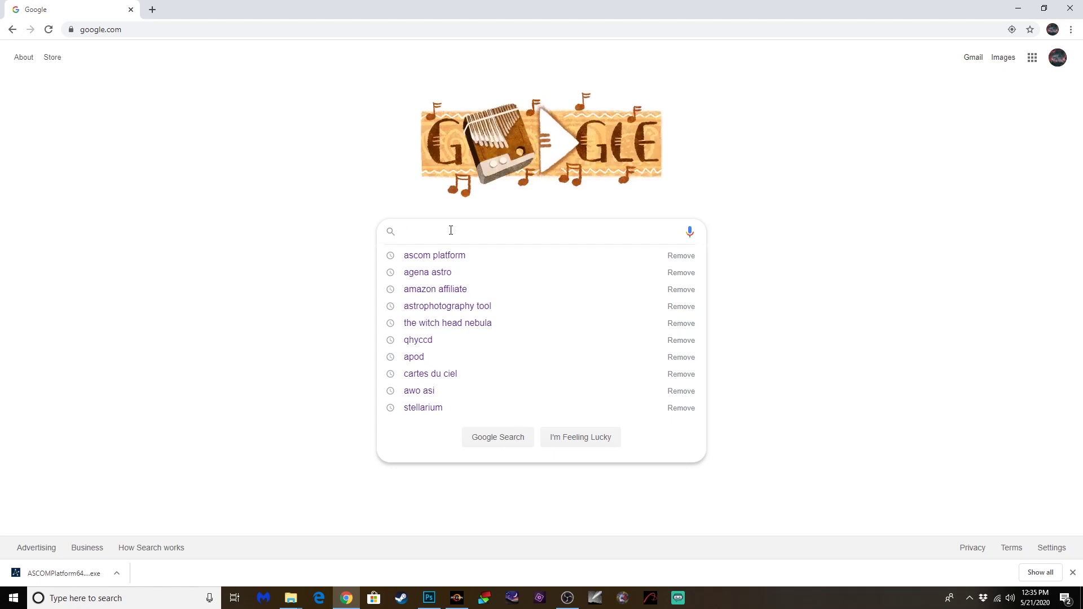
pyautogui.write('eqmod ascom')
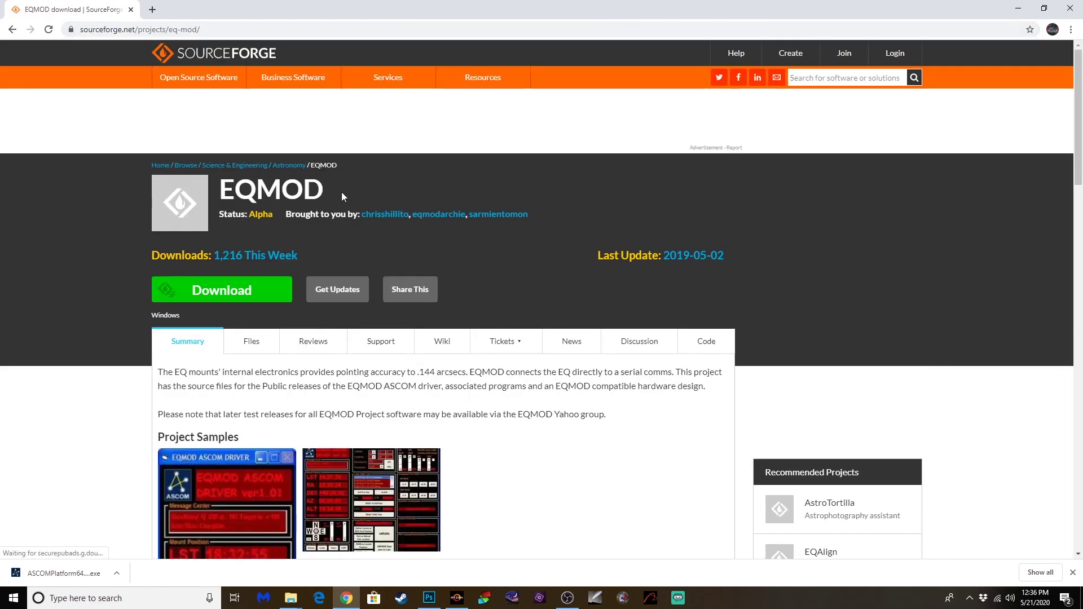
# Download ASCOMPAD_V209_Setup.exe from the SourceForge EQMOD page, then start a new tab.
pyautogui.scroll(-2, 201, 314)
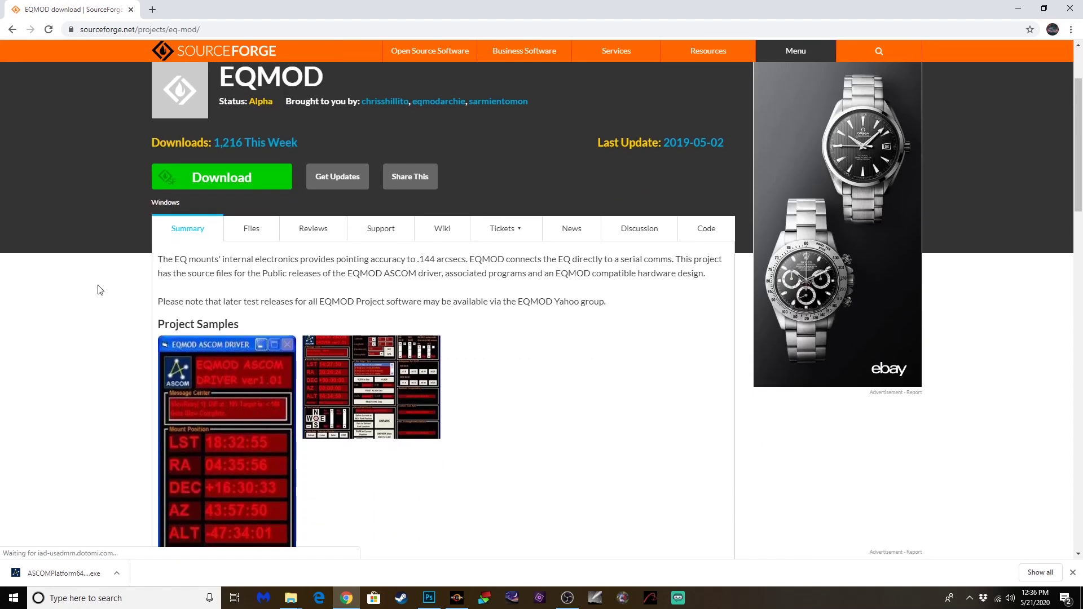
pyautogui.click(239, 184)
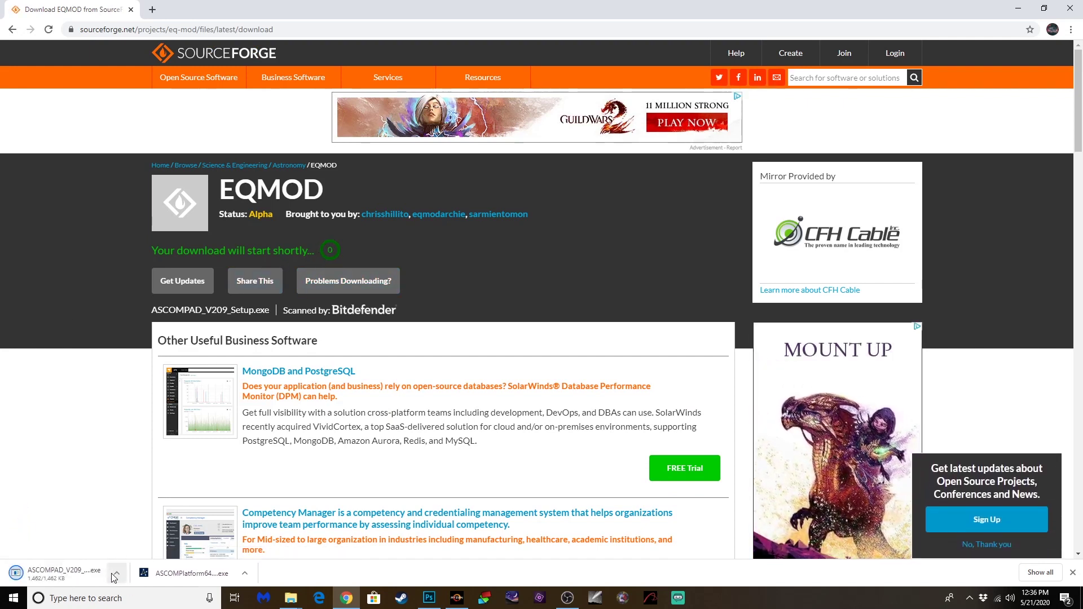
pyautogui.click(124, 567)
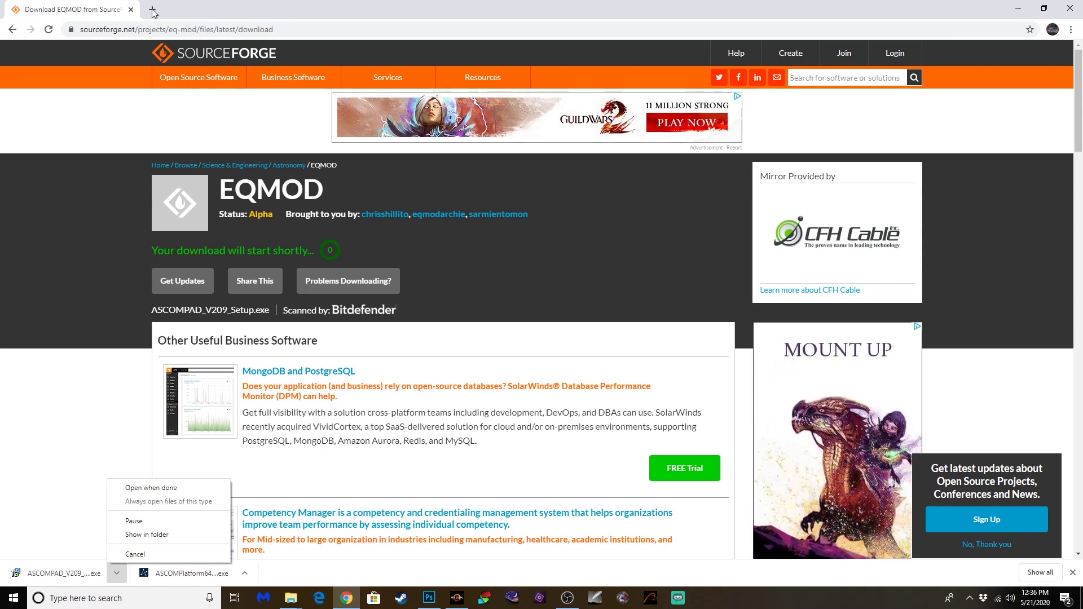
pyautogui.click(152, 11)
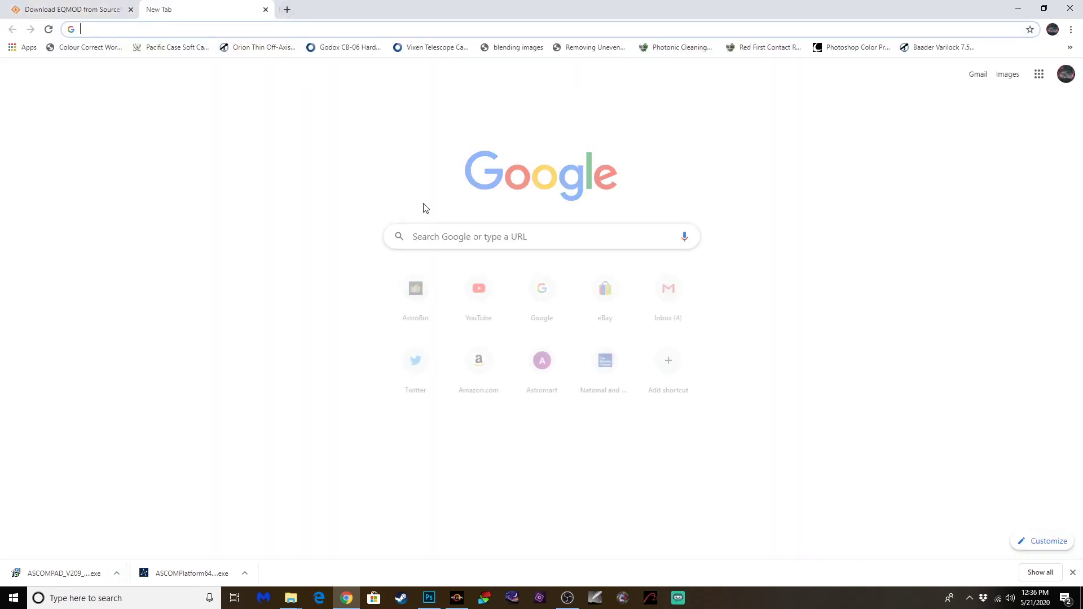
# Search 'zwo', open astronomy-imaging-camera.com's Software page, and download the ASI Cameras driver v3.0.0.8.
pyautogui.click(473, 239)
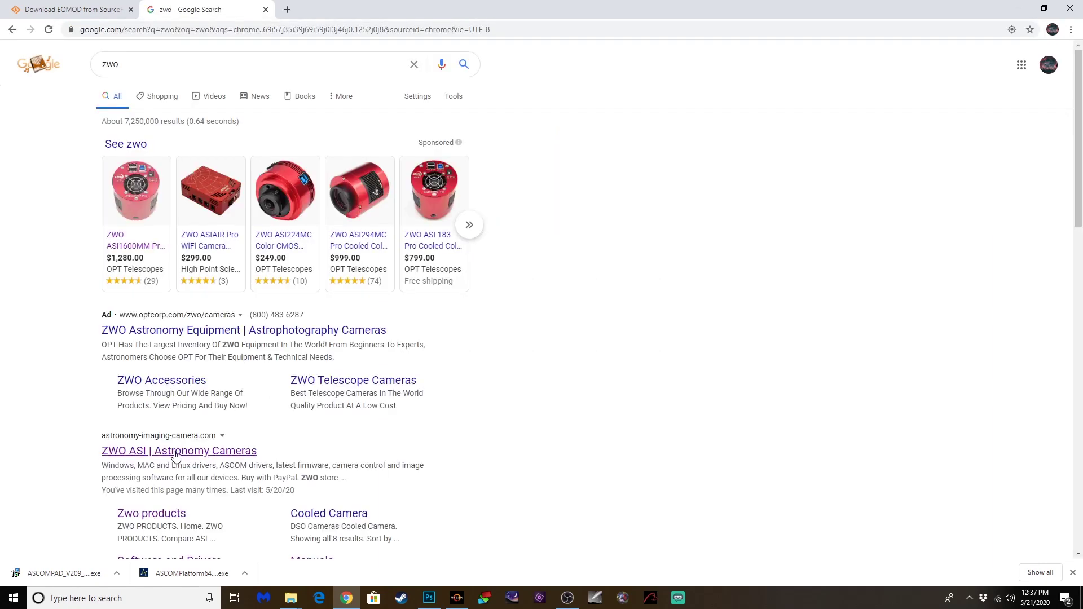
pyautogui.click(175, 451)
pyautogui.moveTo(541, 206)
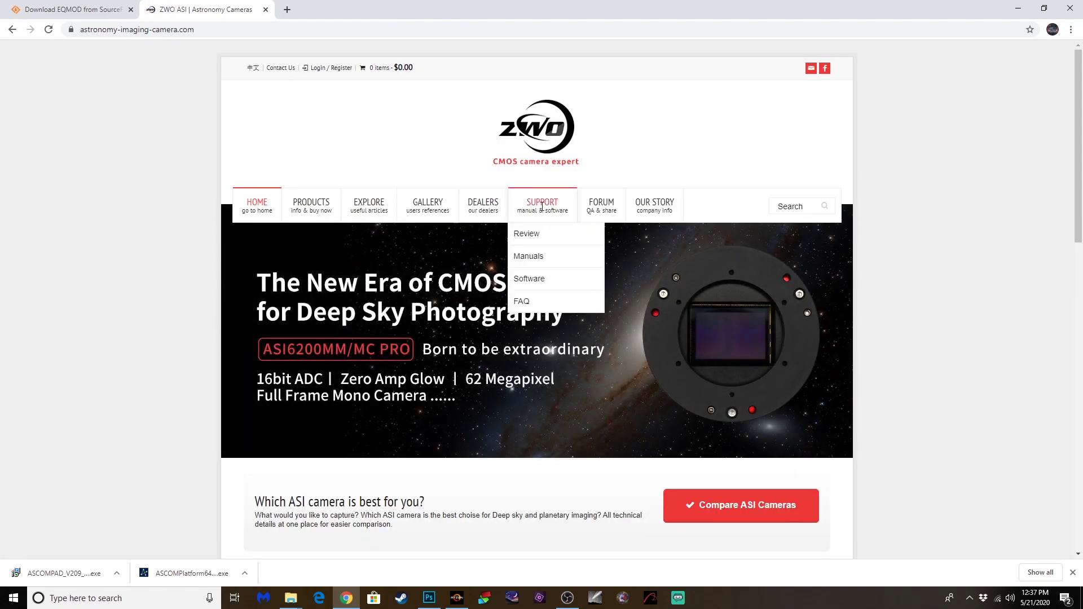
pyautogui.click(534, 281)
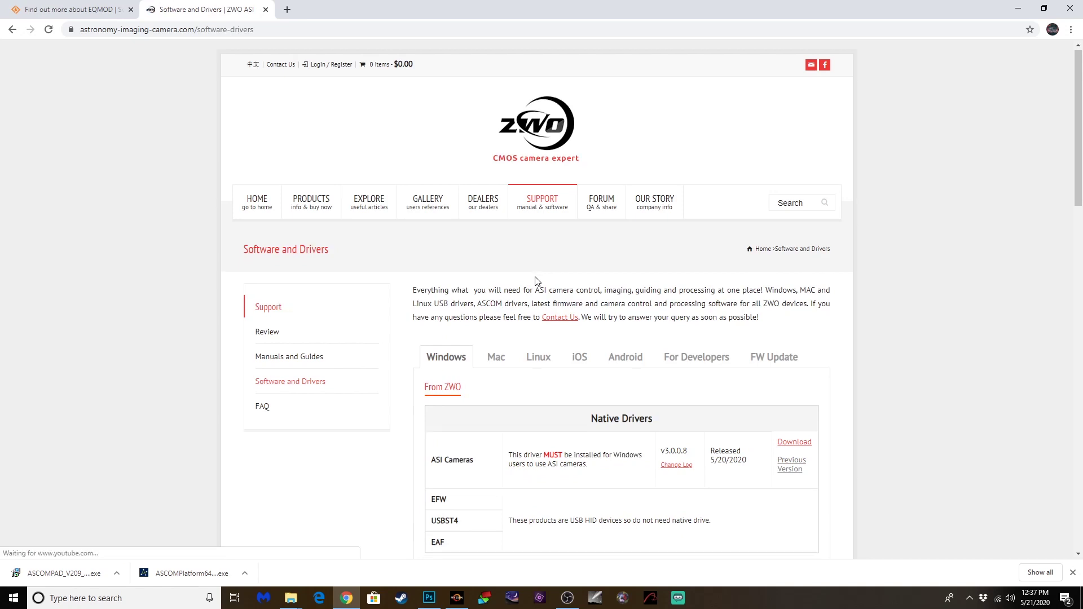
pyautogui.scroll(-1, 367, 396)
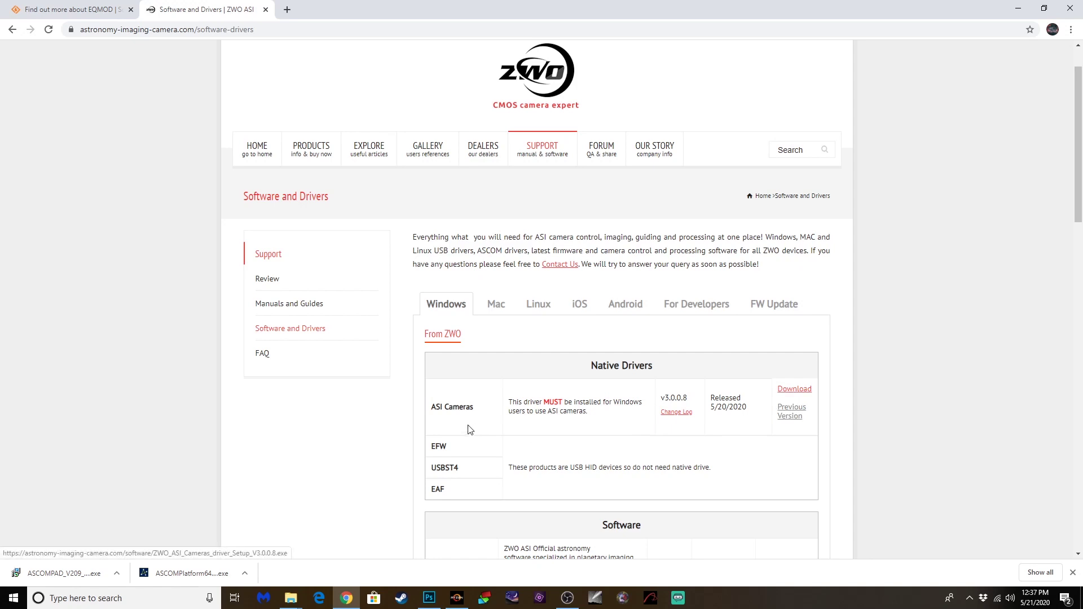
pyautogui.click(795, 389)
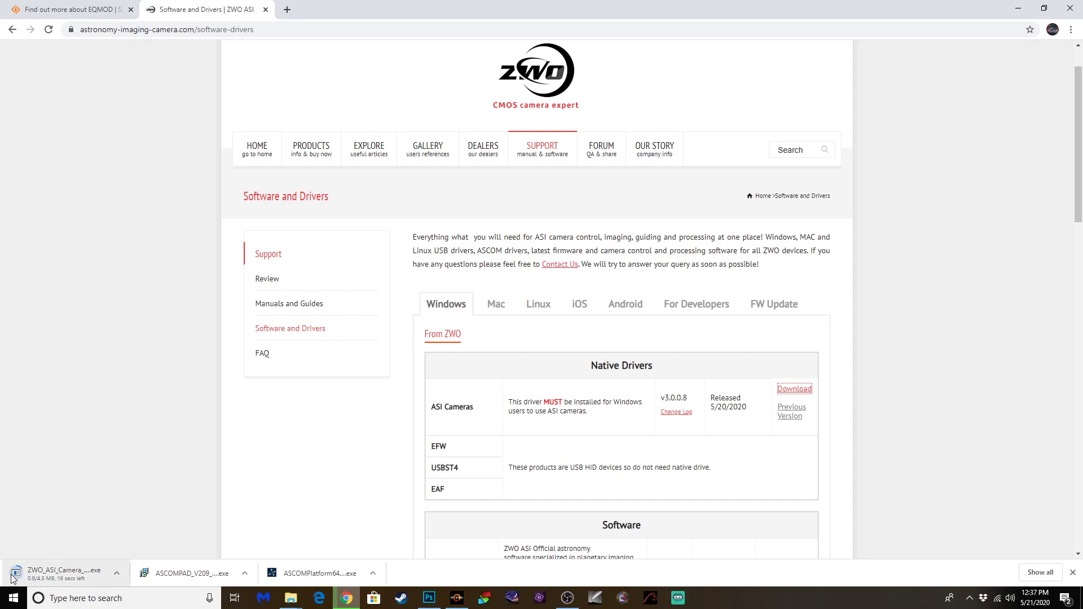
# Search for 'qhyccd' and open the QHYCCD site's Download page.
pyautogui.click(273, 30)
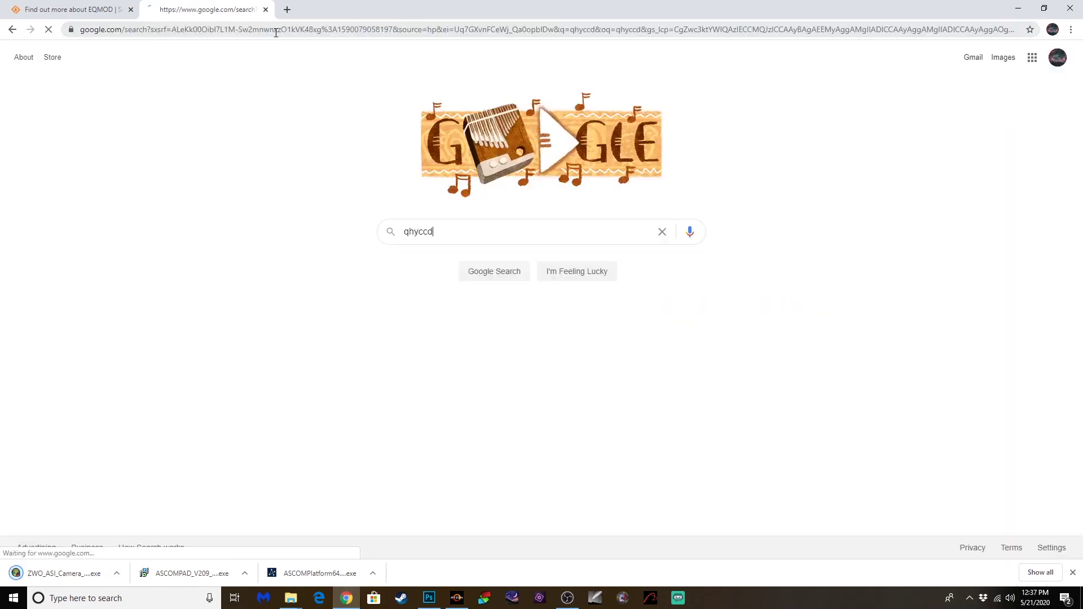
pyautogui.press('Return')
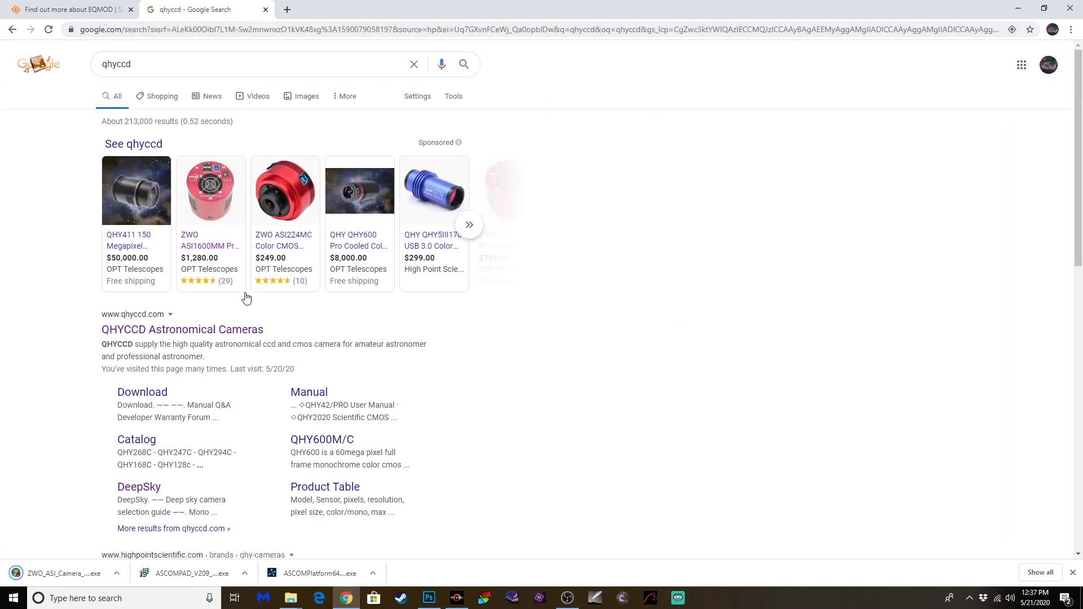
pyautogui.click(167, 332)
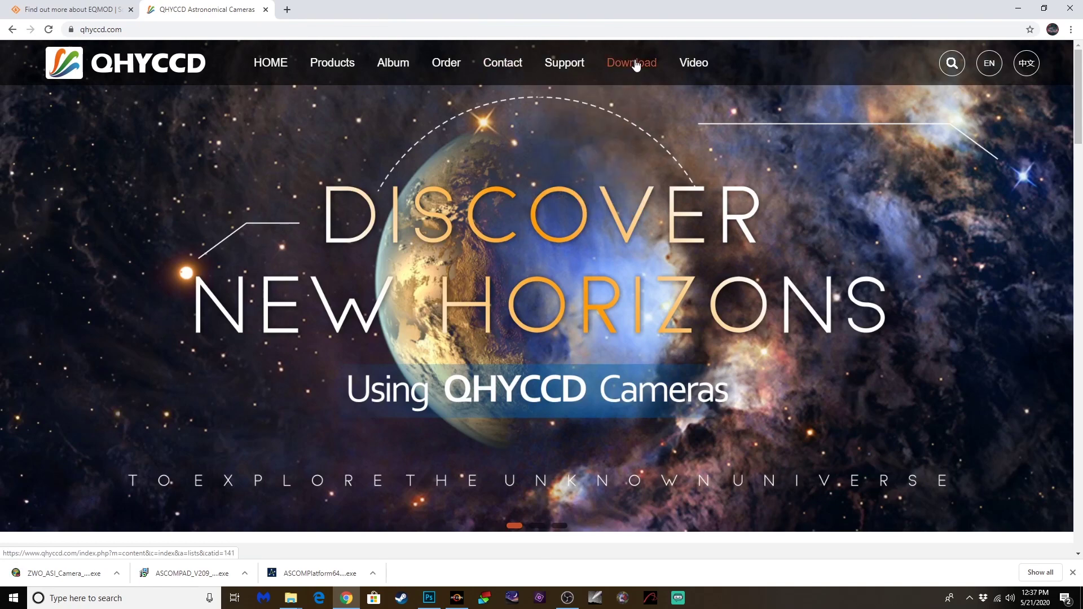
pyautogui.click(634, 65)
pyautogui.scroll(-4, 477, 327)
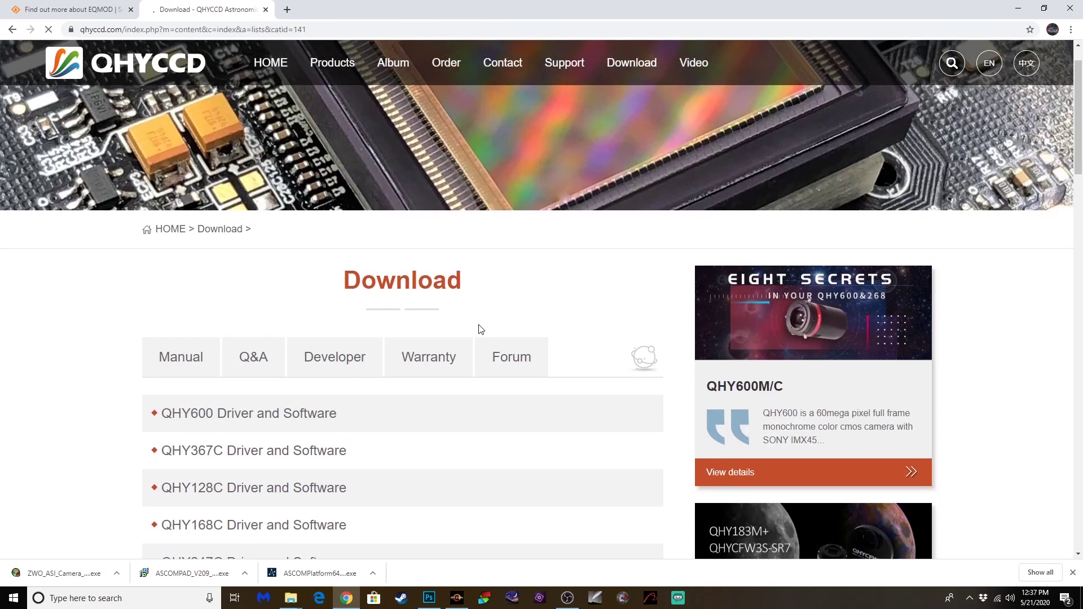
pyautogui.scroll(-4, 480, 329)
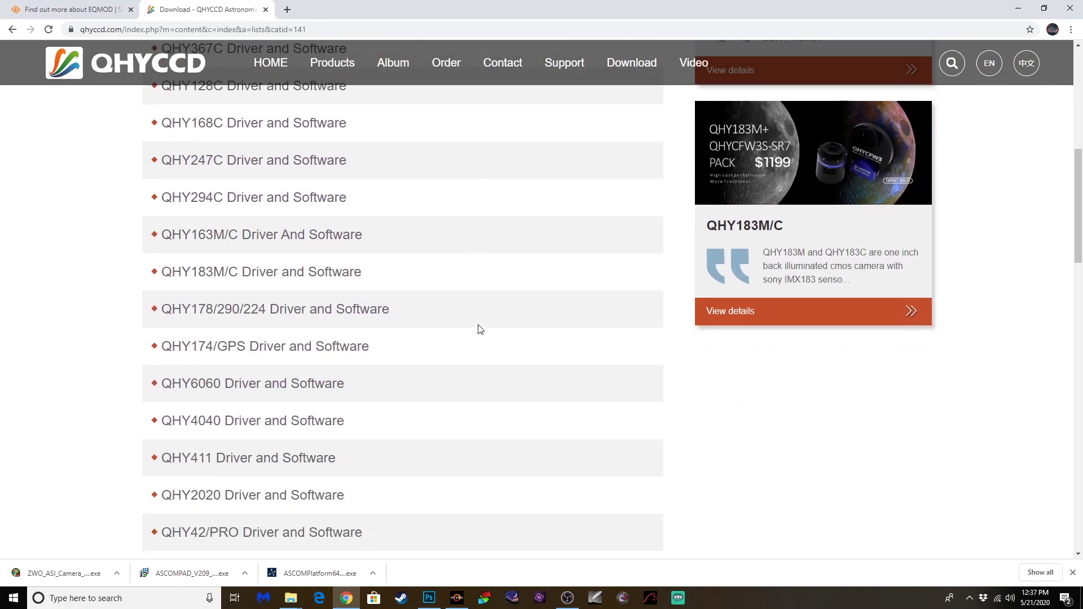
pyautogui.scroll(-6, 480, 329)
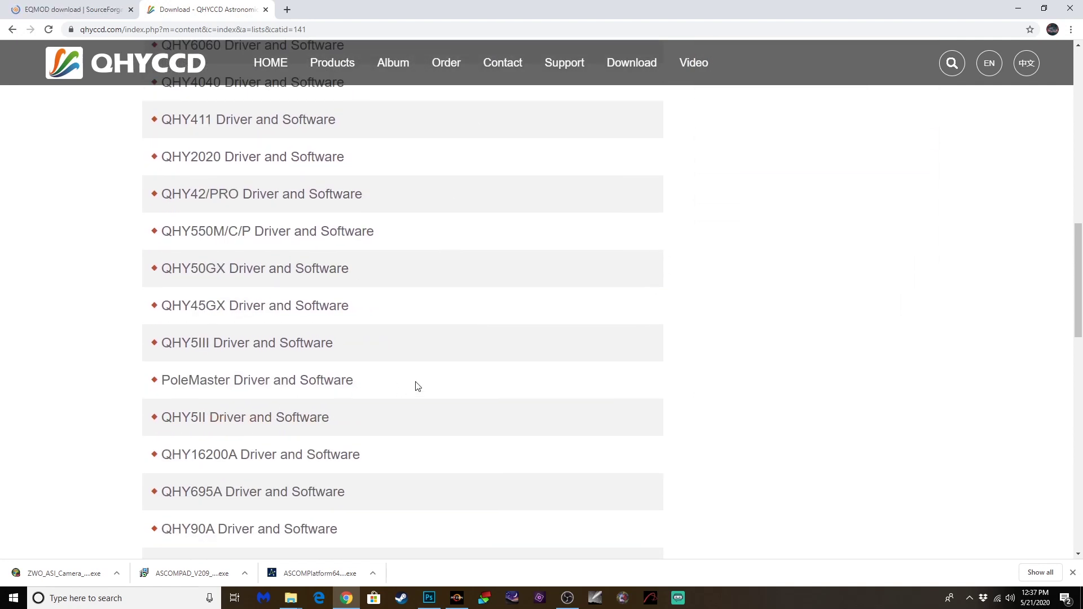
# Download the QHY5III System Drive Stable Version zip, then start a new tab.
pyautogui.click(198, 345)
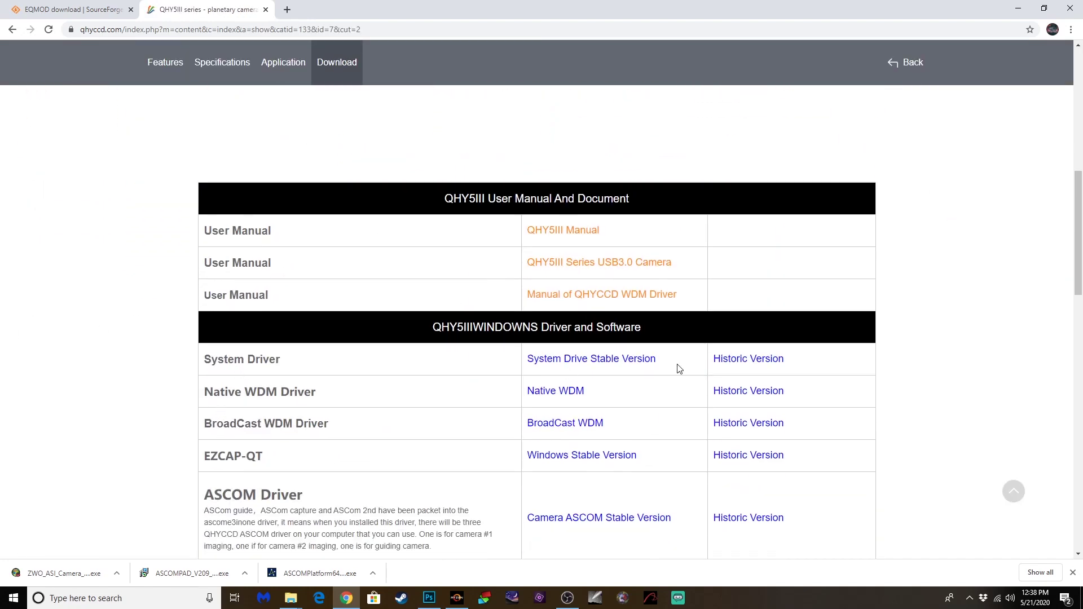
pyautogui.click(605, 362)
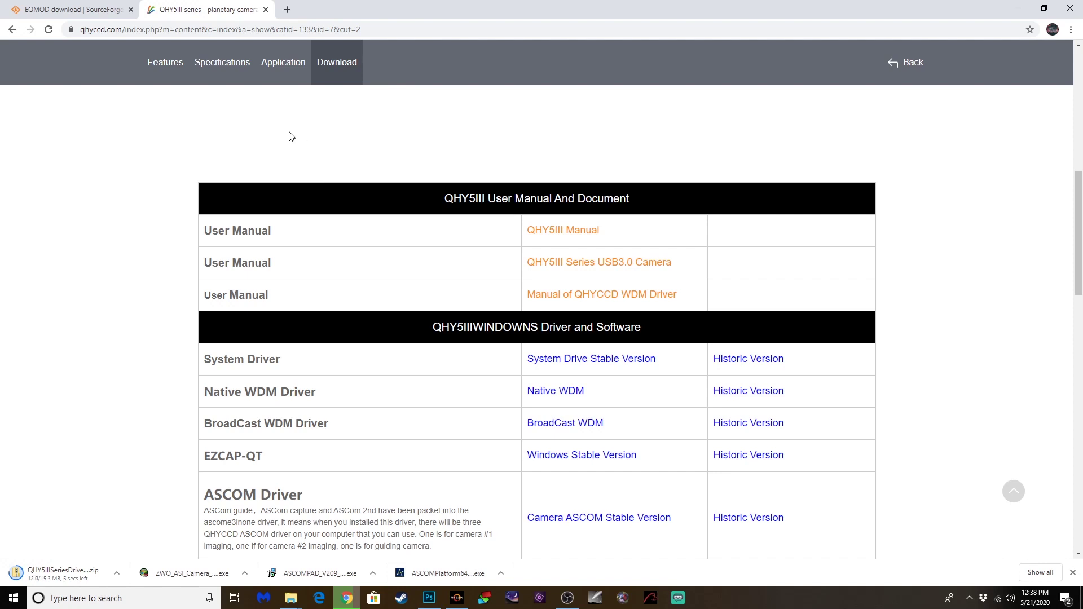
pyautogui.hotkey('ctrl', 't')
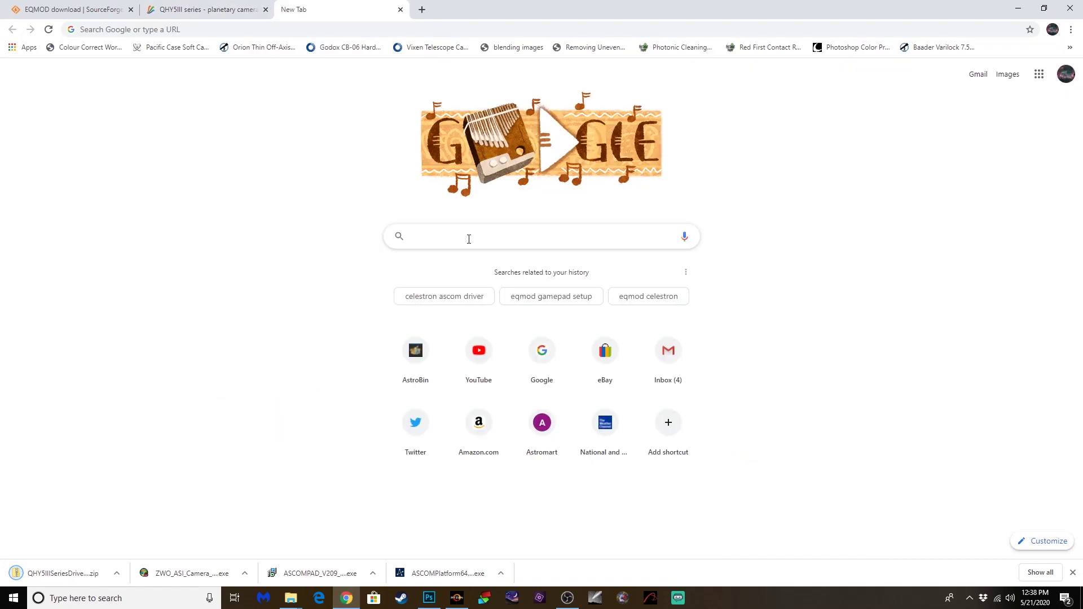
# Search 'phd2' and open its Download page to review the v2.6.8 installers.
pyautogui.write('phd2')
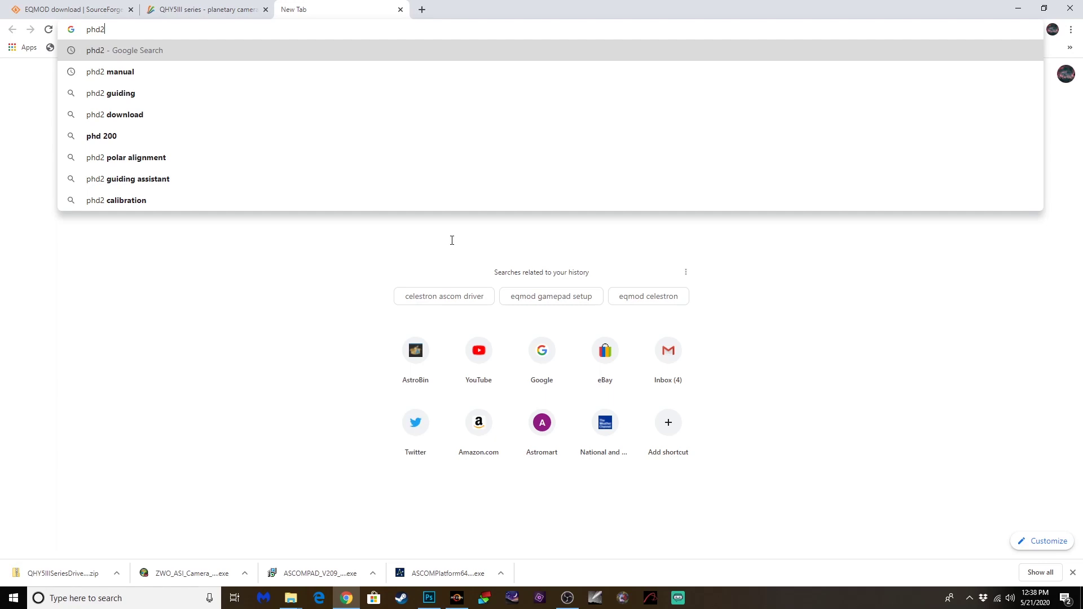
pyautogui.press('Return')
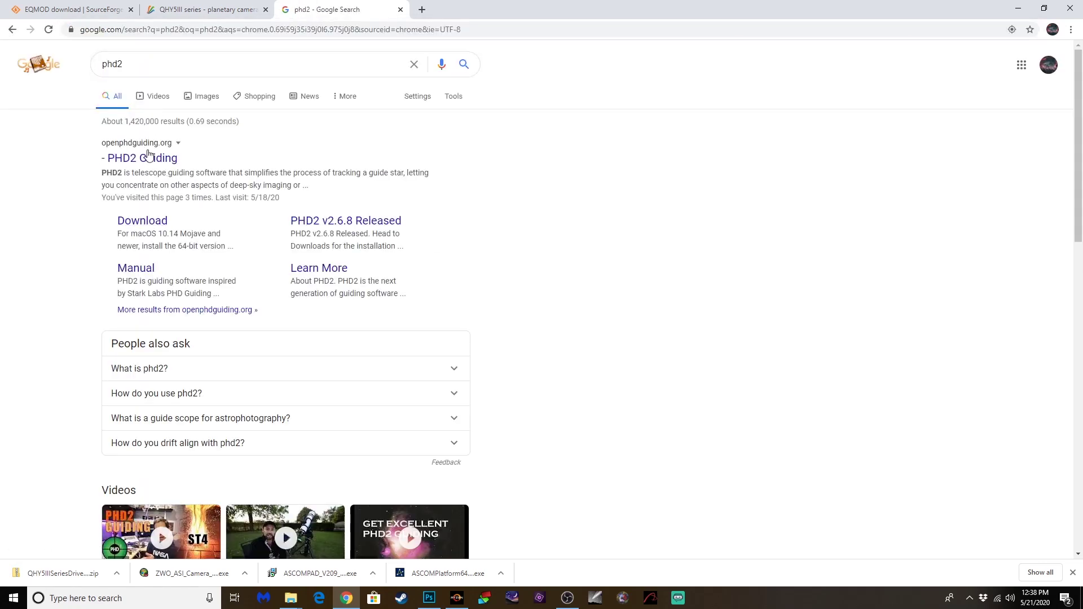
pyautogui.click(144, 221)
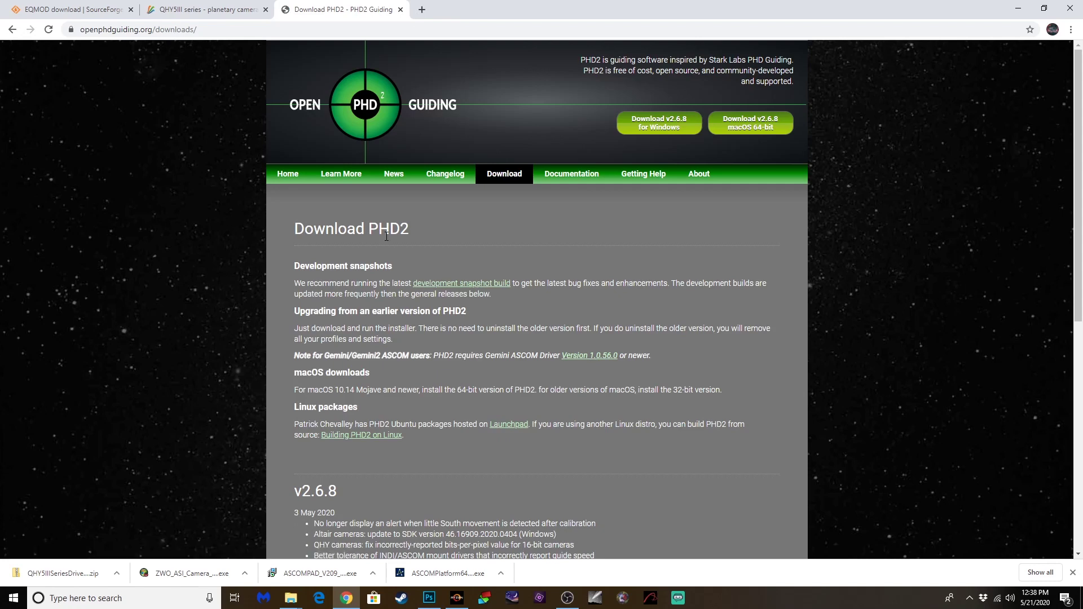
pyautogui.scroll(-5, 531, 242)
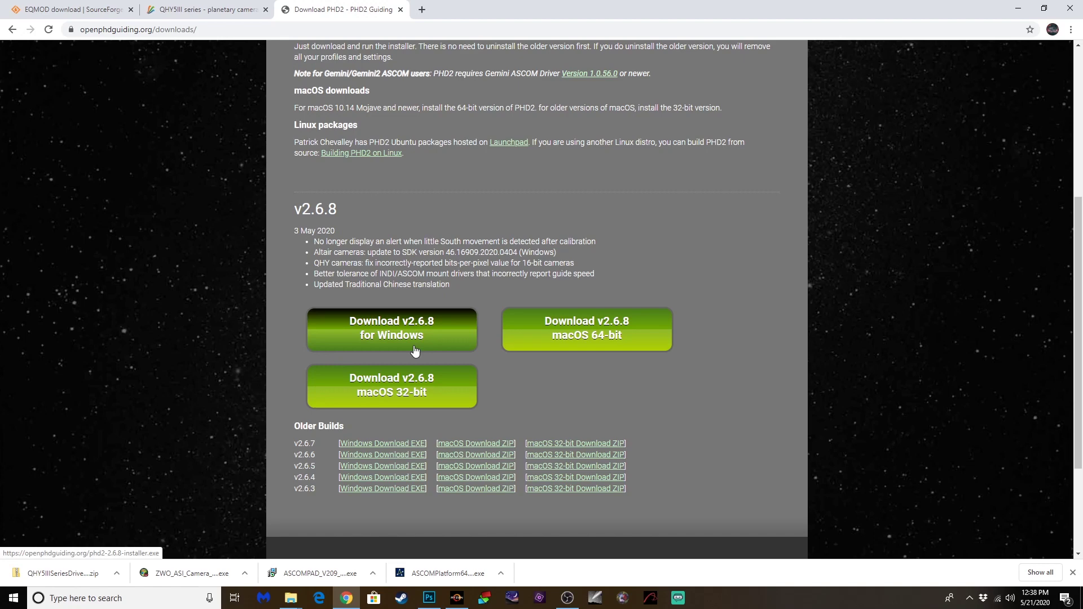
pyautogui.scroll(10, 413, 354)
pyautogui.click(292, 28)
# Search Google for 'deep sky stacker' and open the site's DeepSkyStacker 4.2.3 Download section.
pyautogui.write('google.com')
pyautogui.press('Return')
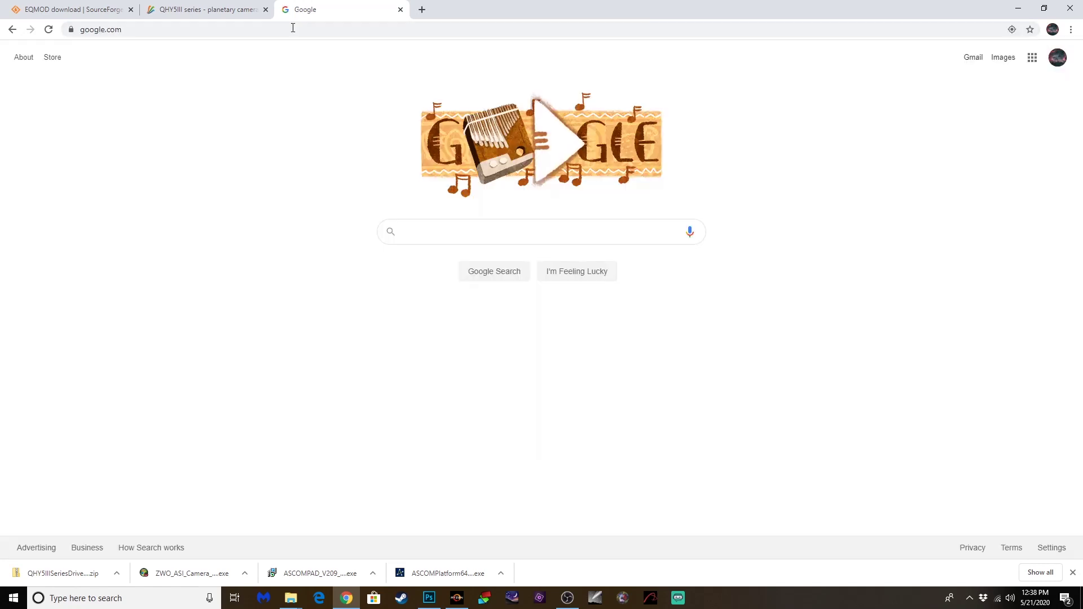
pyautogui.write('deep sk')
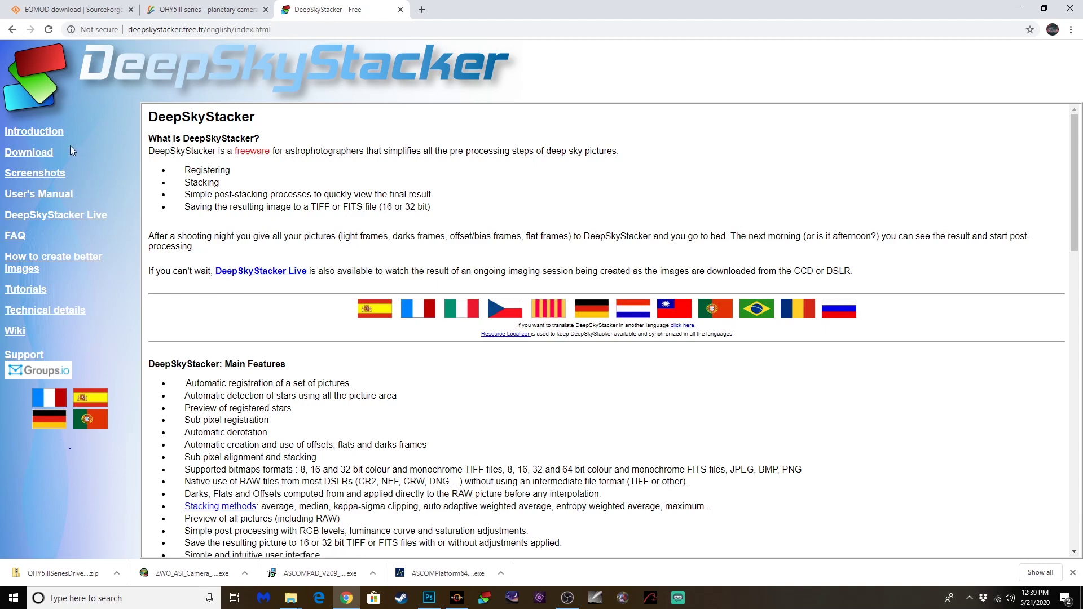
pyautogui.click(48, 154)
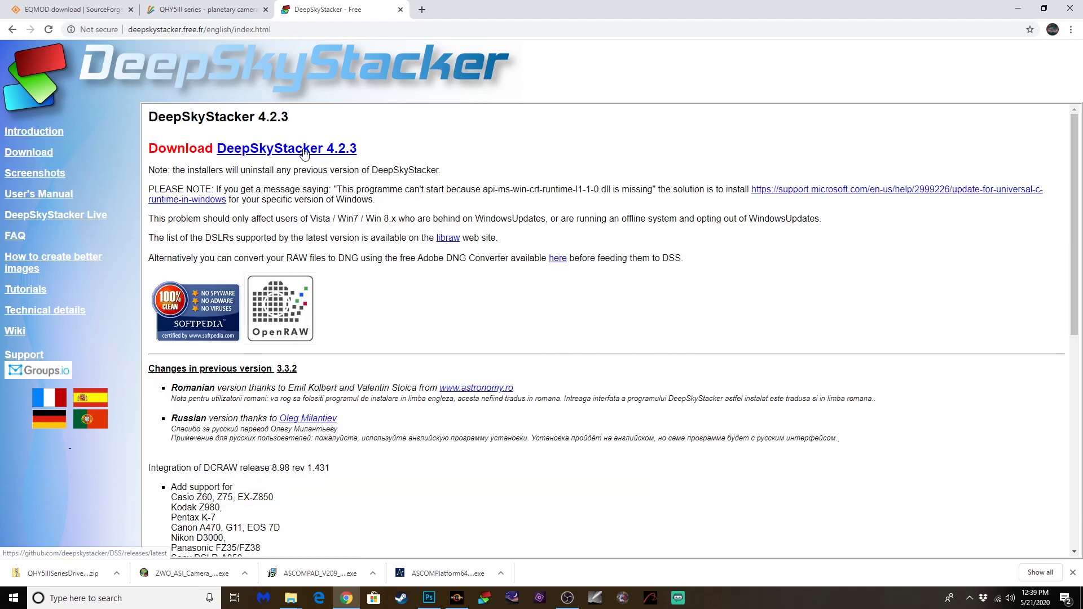
pyautogui.click(305, 30)
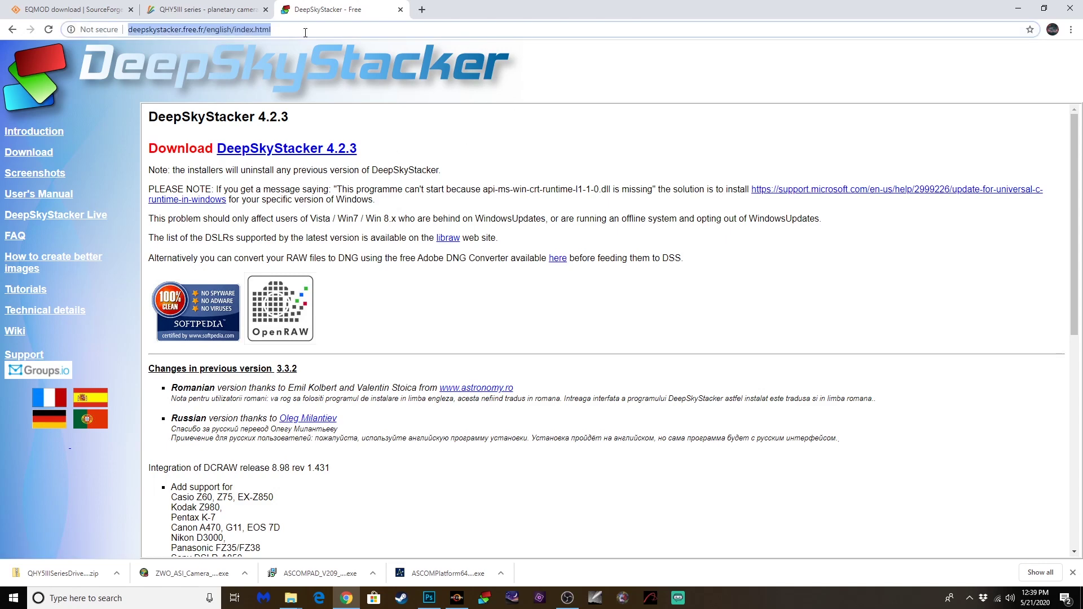
# Search Google for 'stellarium' and open stellarium.org, which offers version 0.20.1.
pyautogui.write('www.google.com')
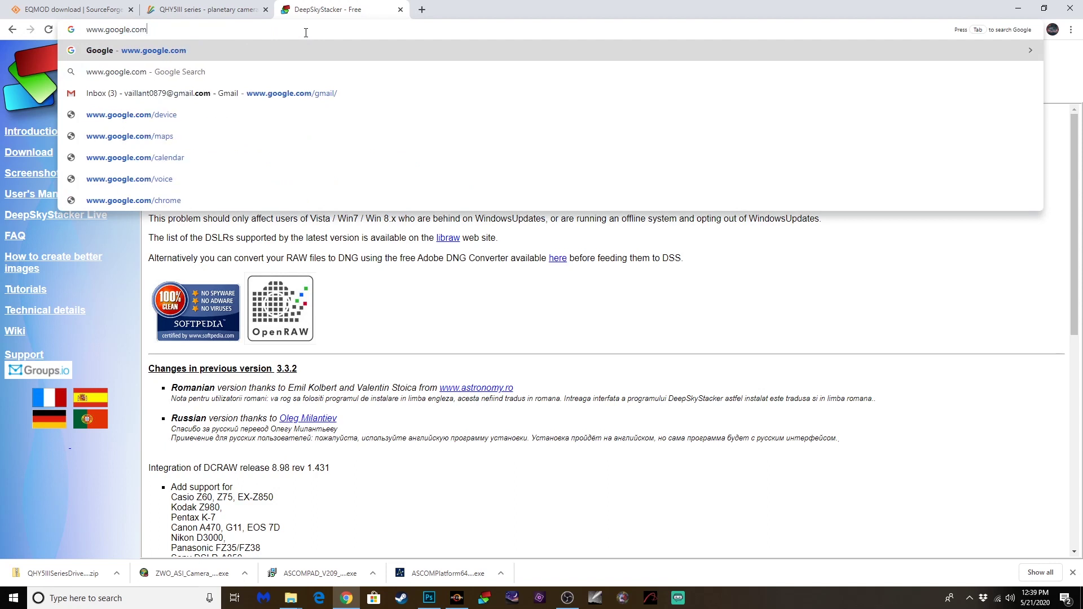
pyautogui.press('Return')
pyautogui.click(458, 229)
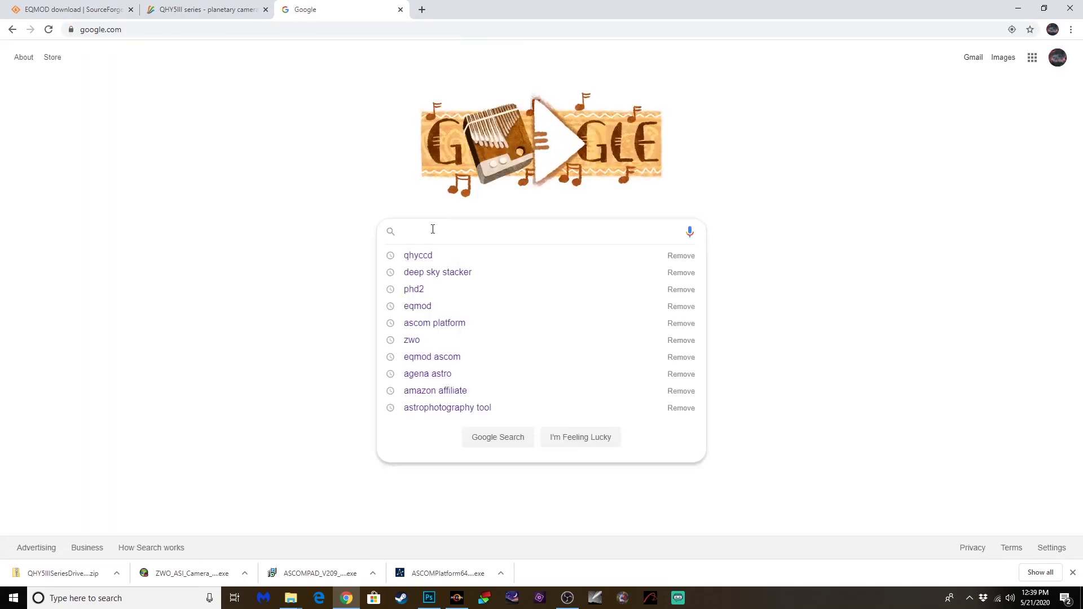
pyautogui.write('stellarium')
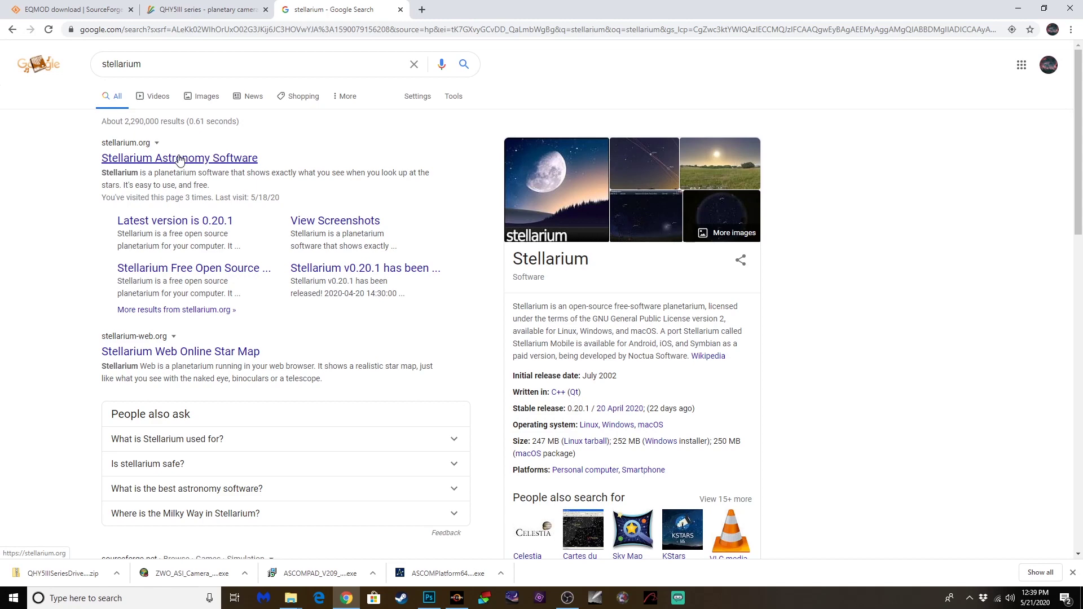
pyautogui.click(180, 158)
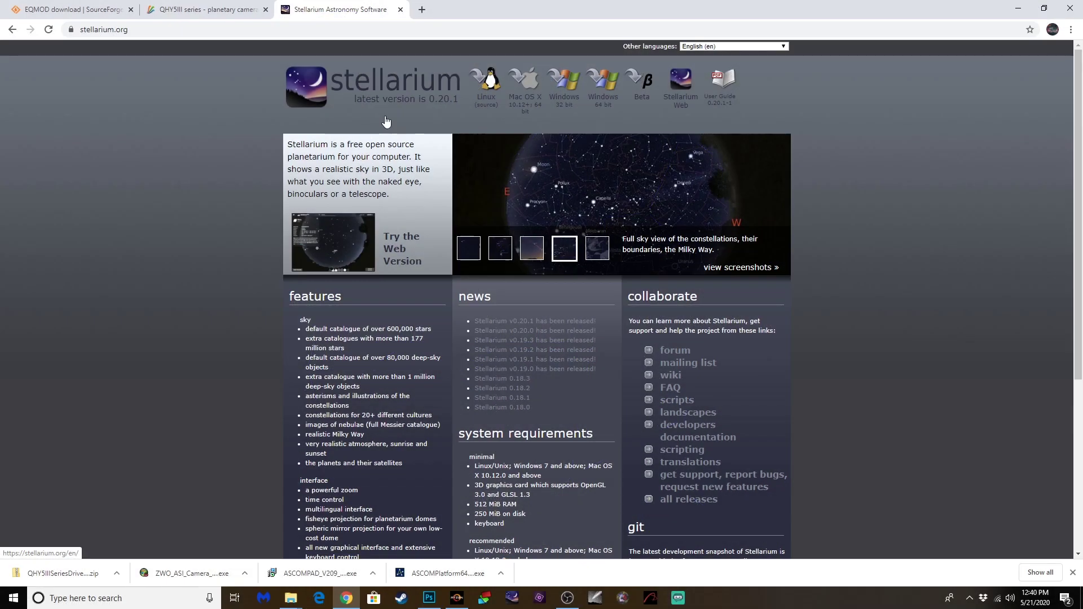
pyautogui.click(218, 29)
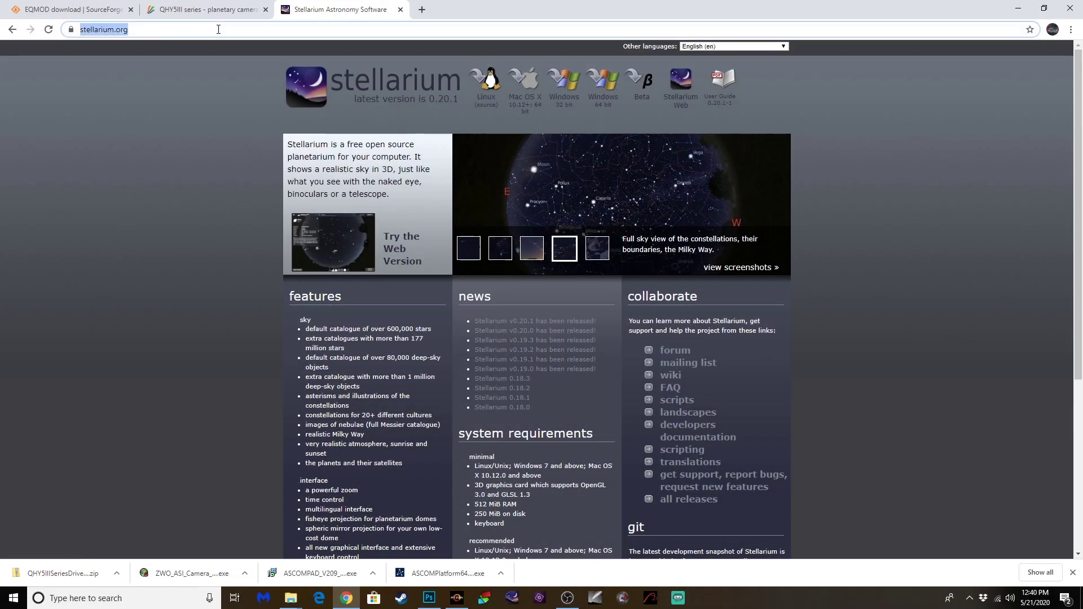
# Search Google for 'cartes du ciel' and open the SkyChart / Cartes du Ciel page at ap-i.net.
pyautogui.write('www.google.com')
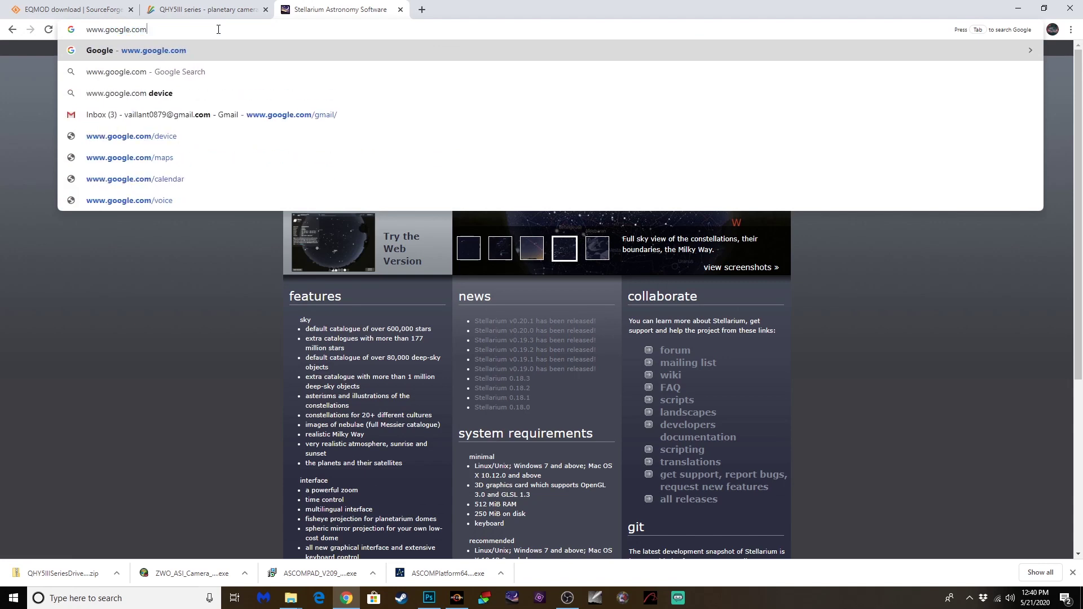
pyautogui.press('Return')
pyautogui.write('c')
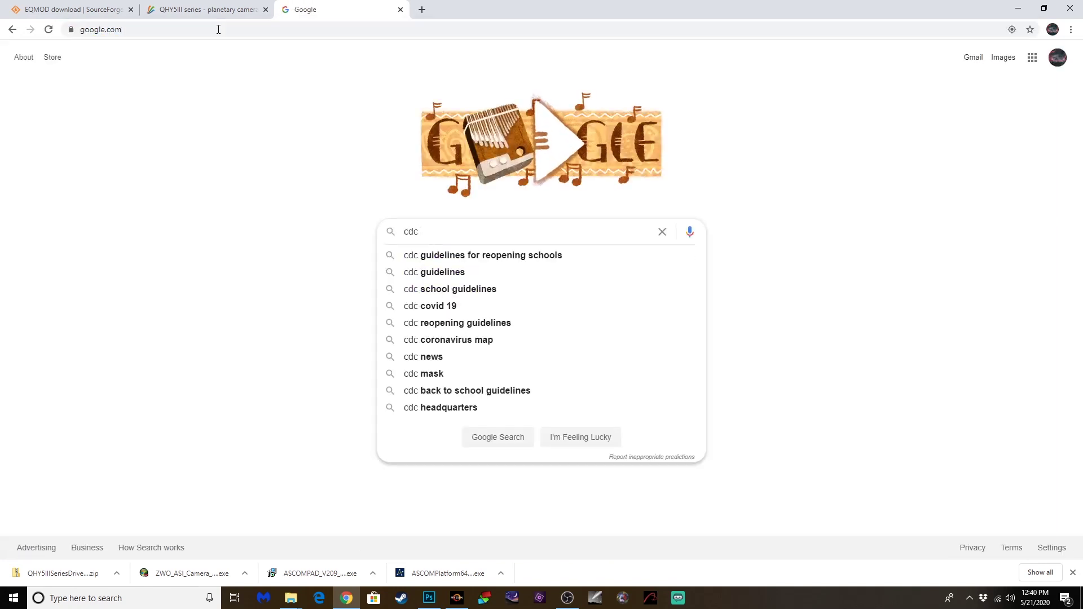
pyautogui.press('BackSpace')
pyautogui.write('cartes')
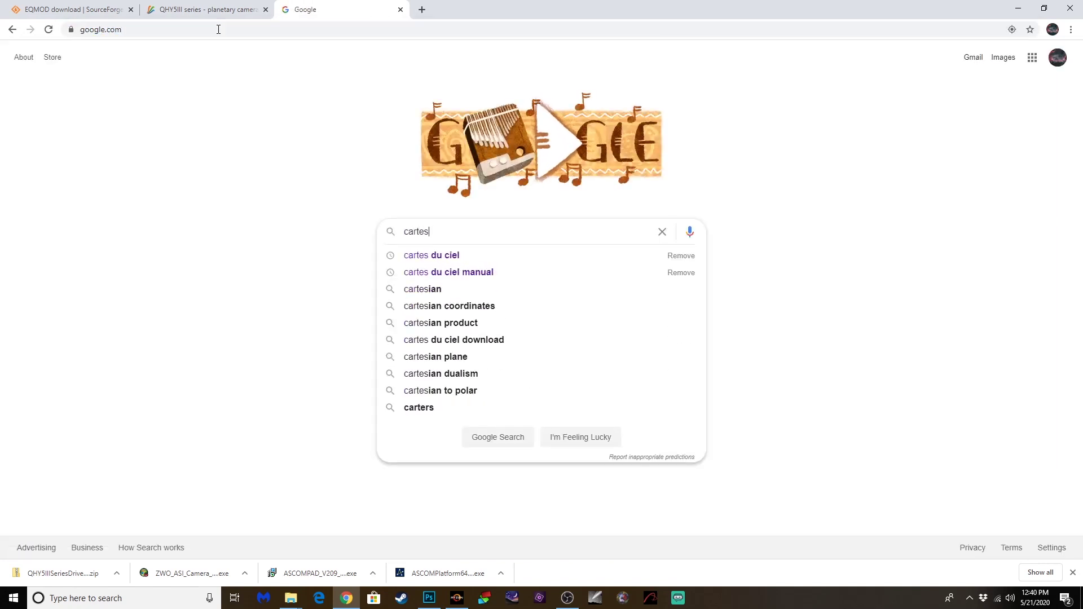
pyautogui.write(' du ciel')
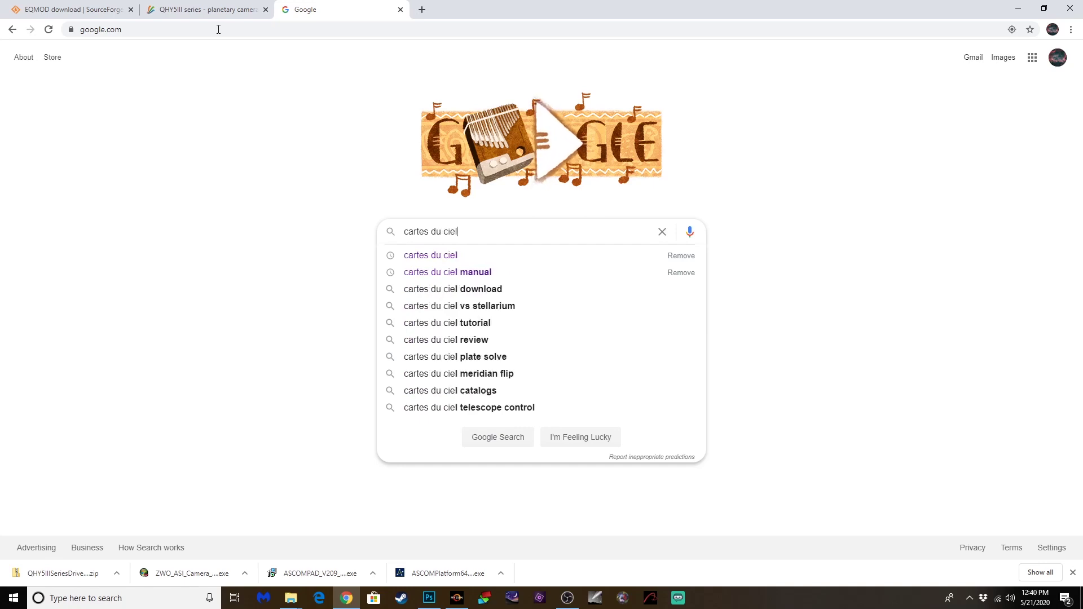
pyautogui.press('Return')
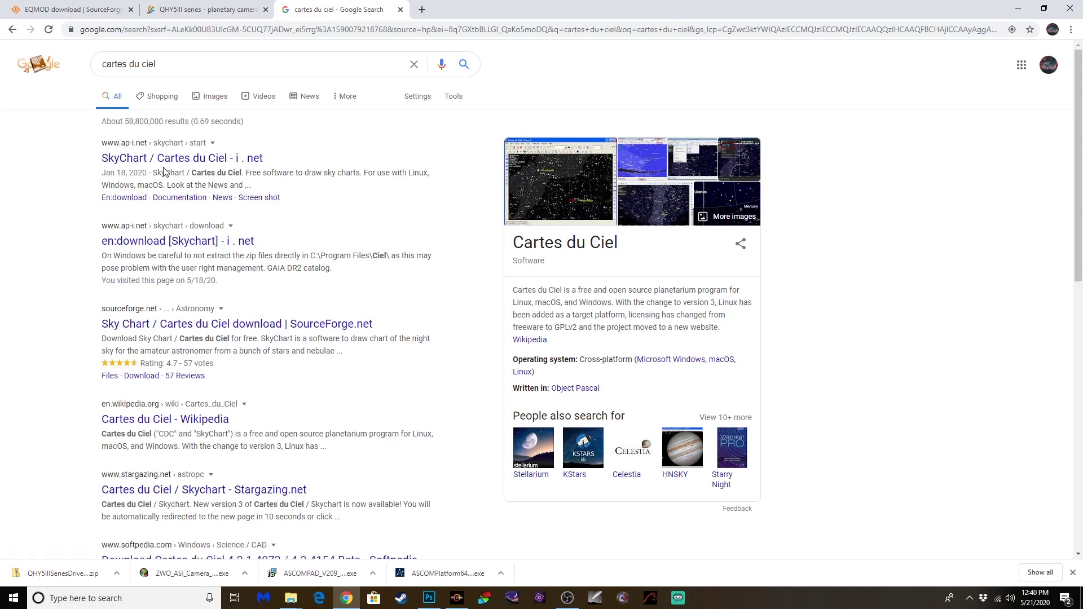
pyautogui.click(157, 163)
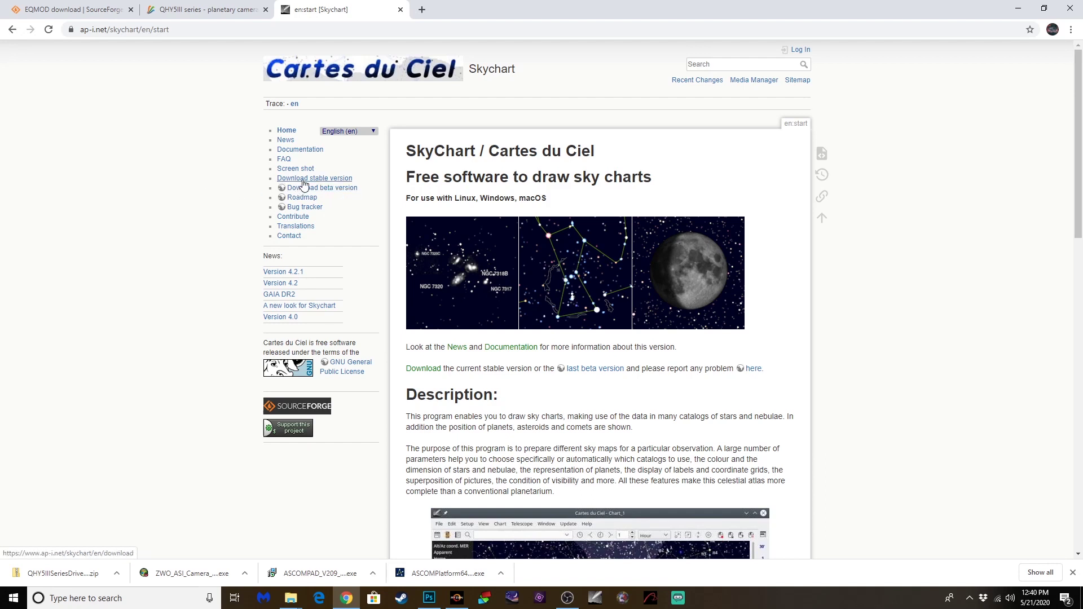
pyautogui.click(400, 12)
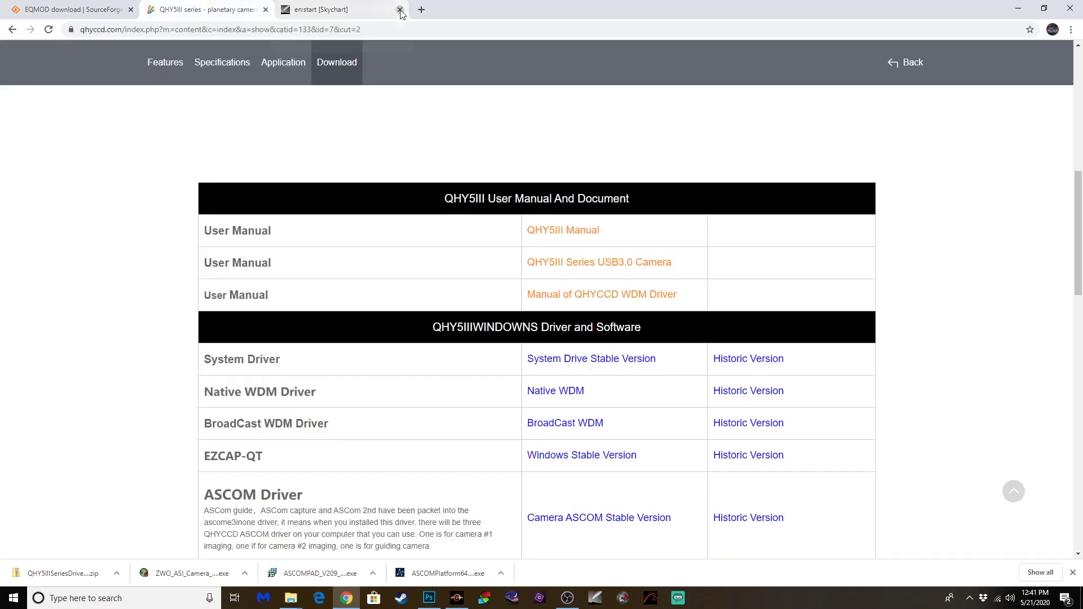
pyautogui.click(281, 9)
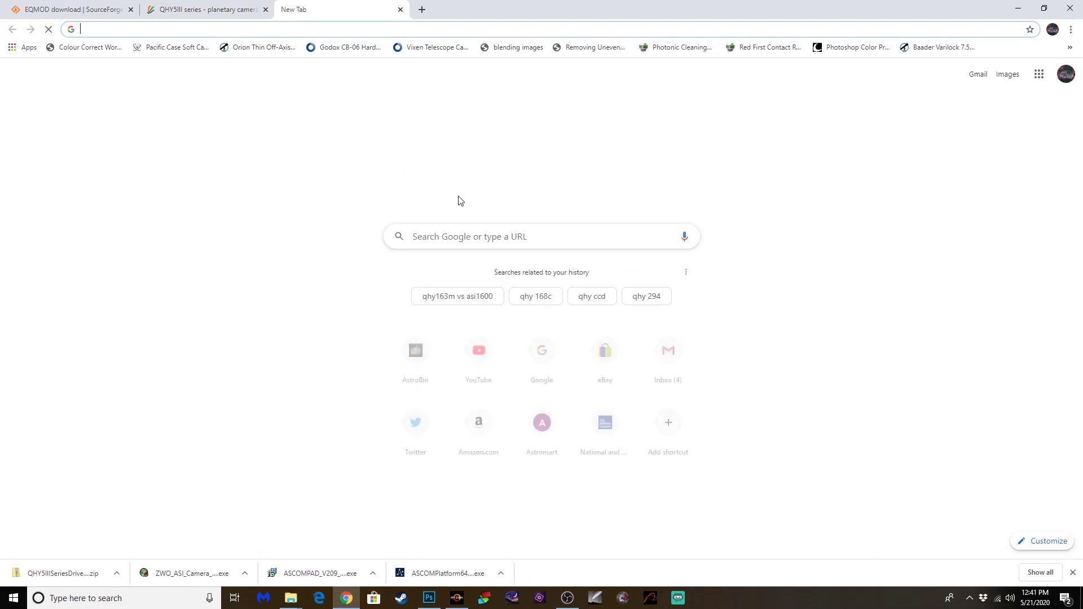
pyautogui.click(457, 235)
pyautogui.write('sharp ca')
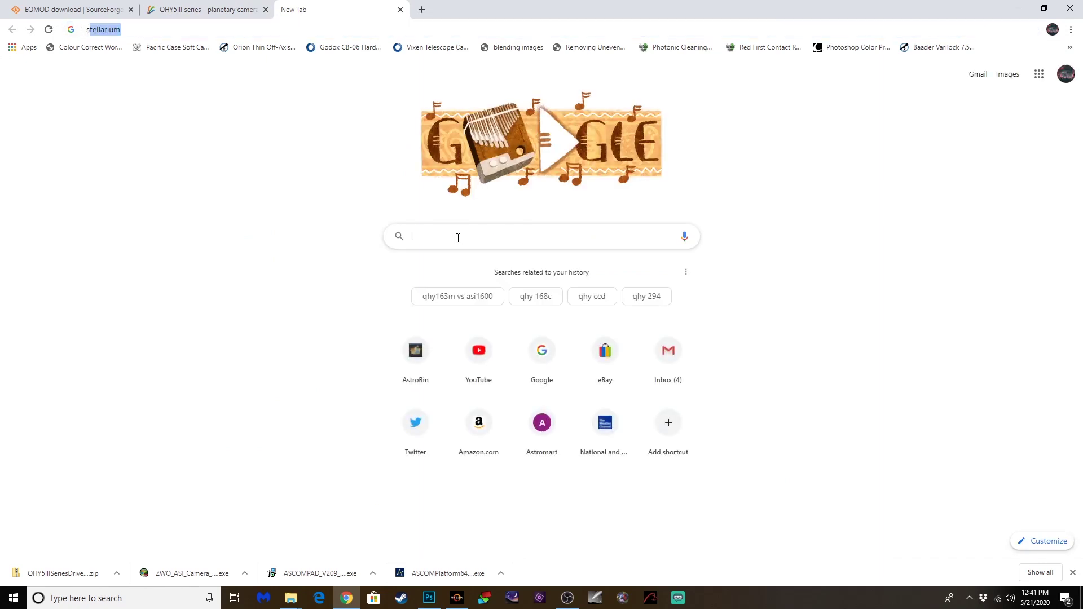
pyautogui.write('p')
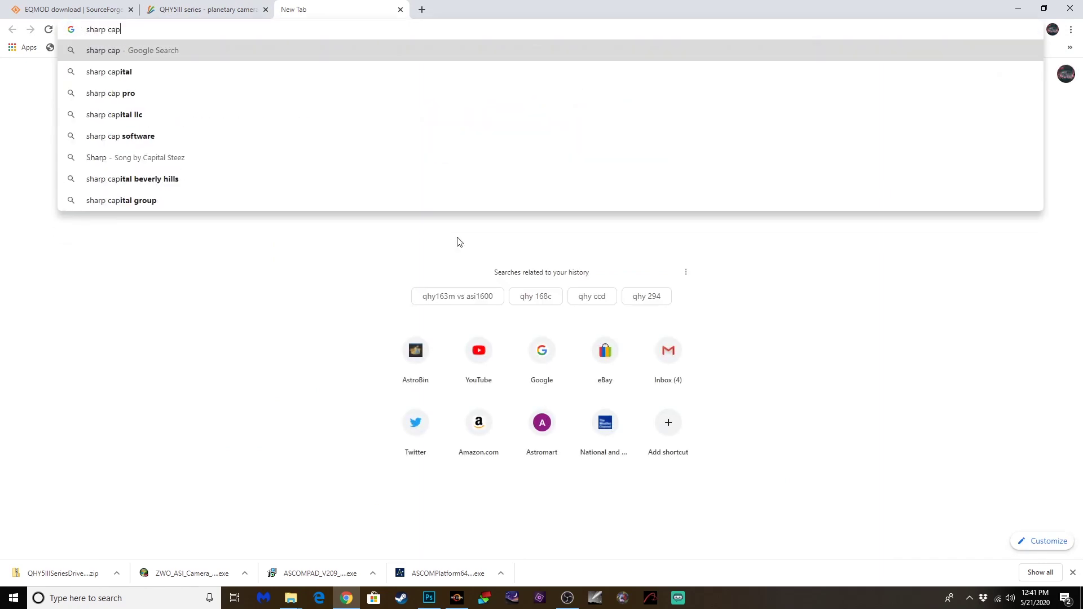
pyautogui.press('BackSpace')
pyautogui.press('BackSpace')
pyautogui.press('BackSpace')
pyautogui.press('BackSpace')
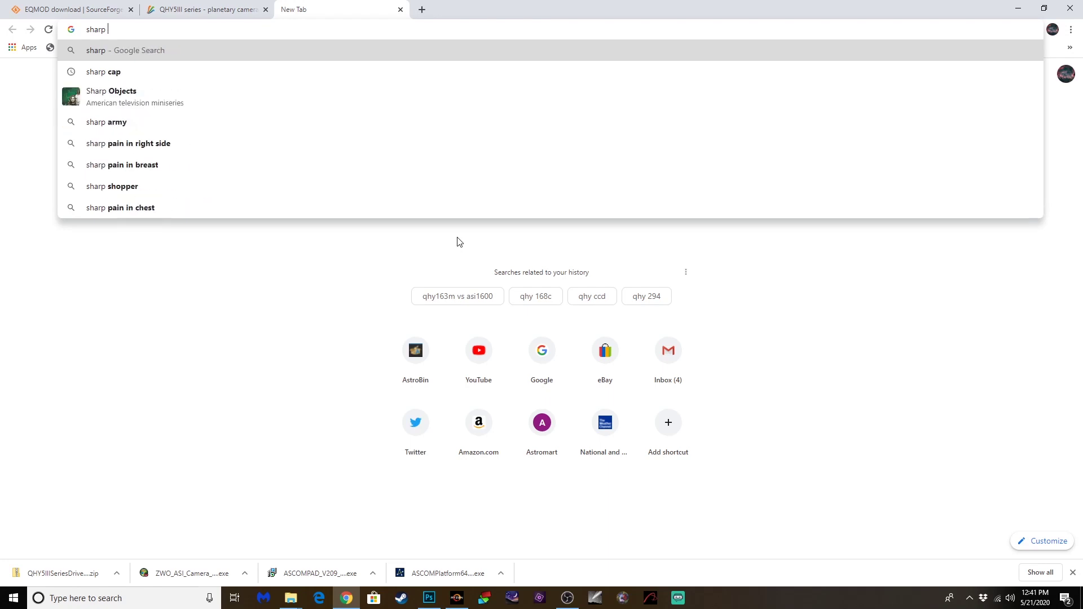
pyautogui.write('cap')
pyautogui.press('Return')
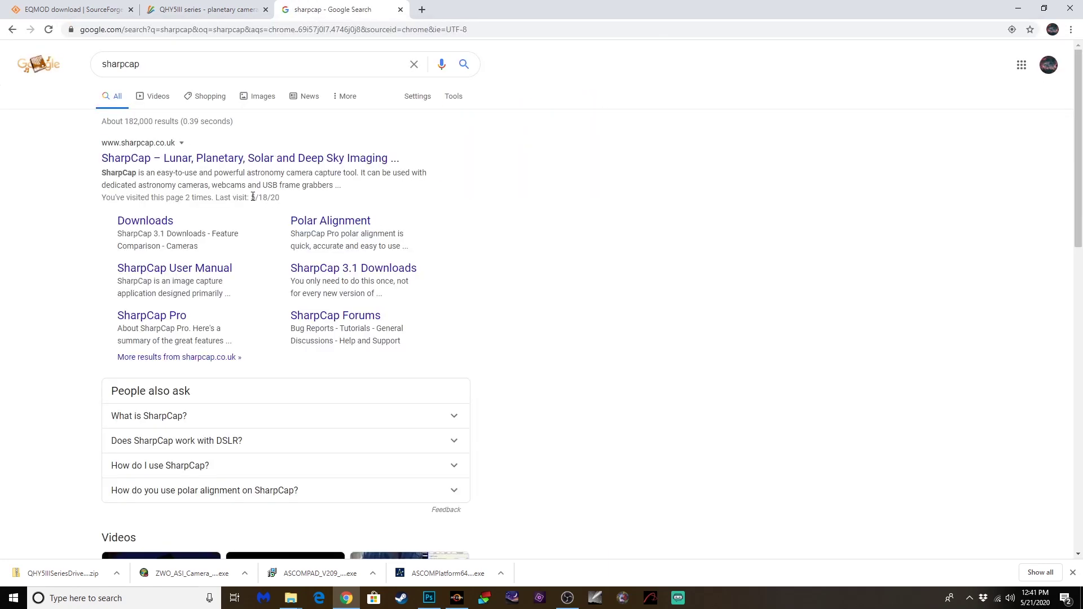
pyautogui.click(181, 160)
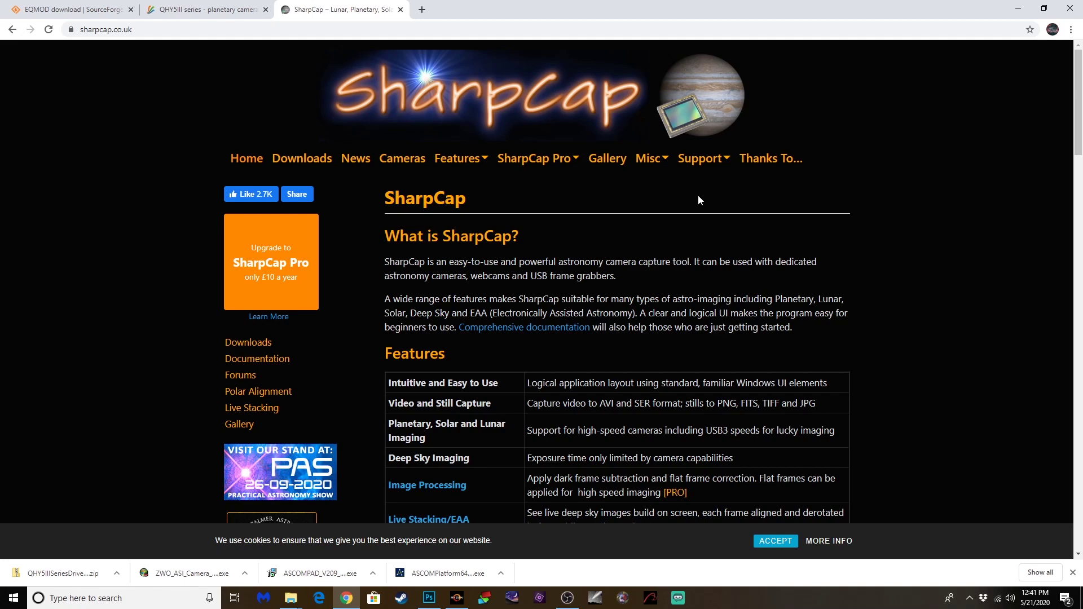
pyautogui.click(566, 160)
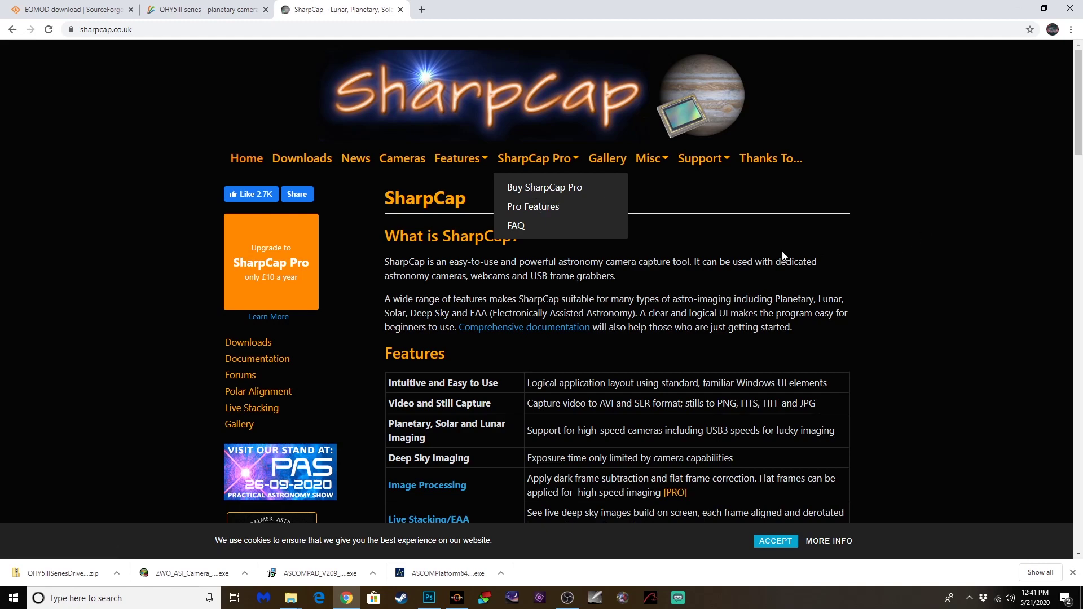
pyautogui.click(763, 255)
pyautogui.scroll(-2, 560, 249)
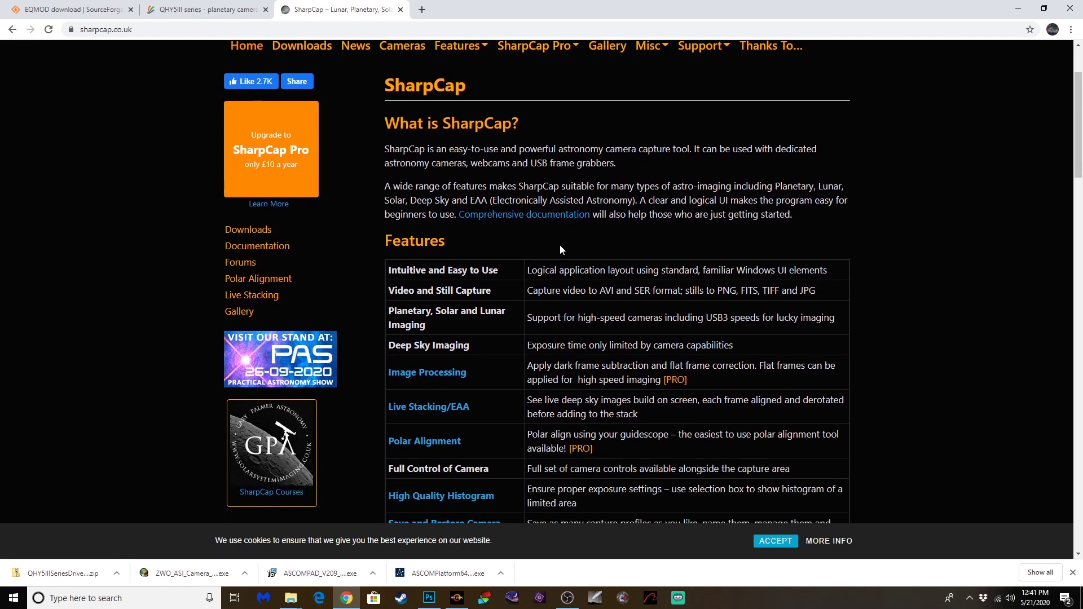
pyautogui.scroll(2, 574, 312)
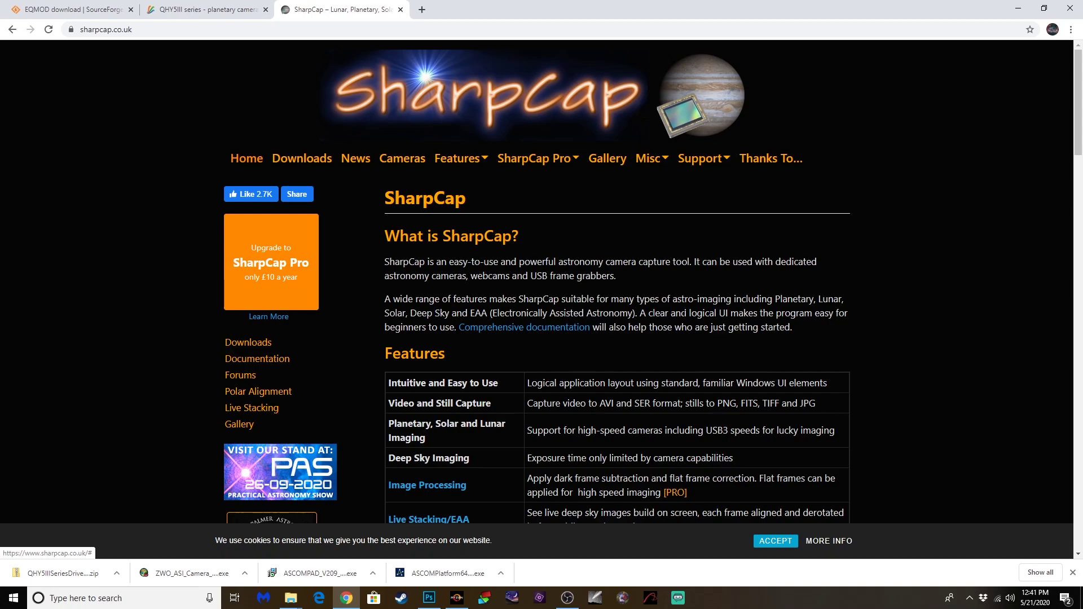
pyautogui.scroll(-7, 547, 169)
pyautogui.scroll(7, 321, 159)
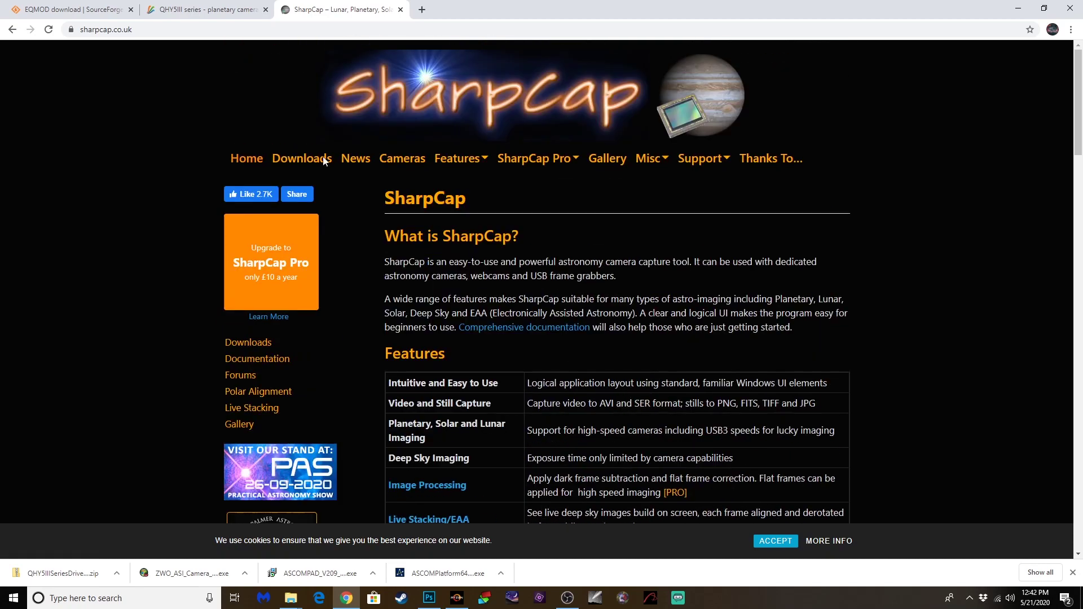
pyautogui.click(282, 28)
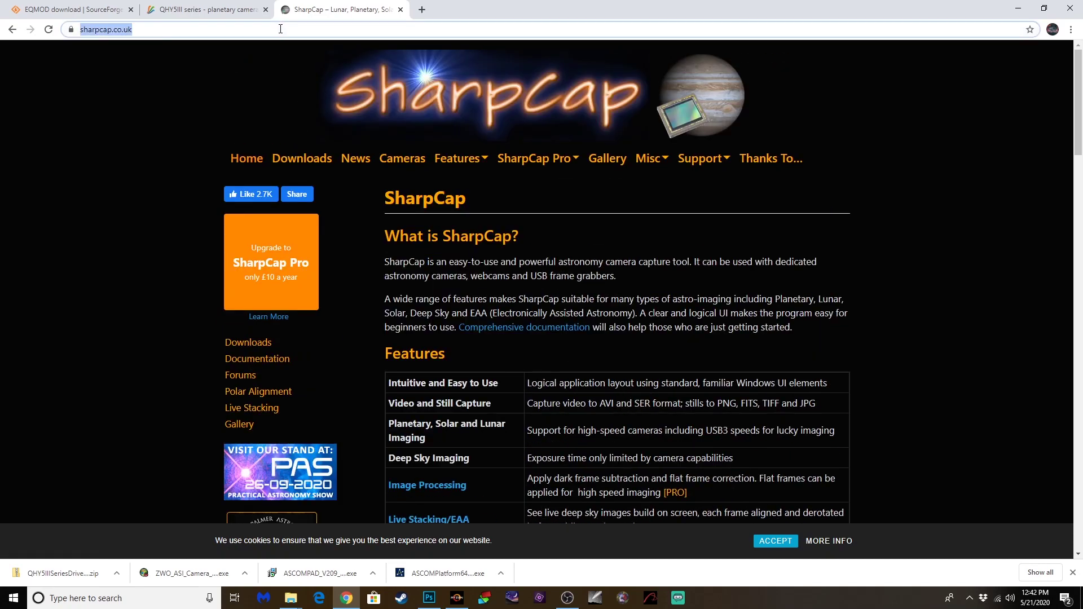
# Search Google for 'apt astrophotography tool' and open the astrophotography.app site.
pyautogui.write('www.google.com')
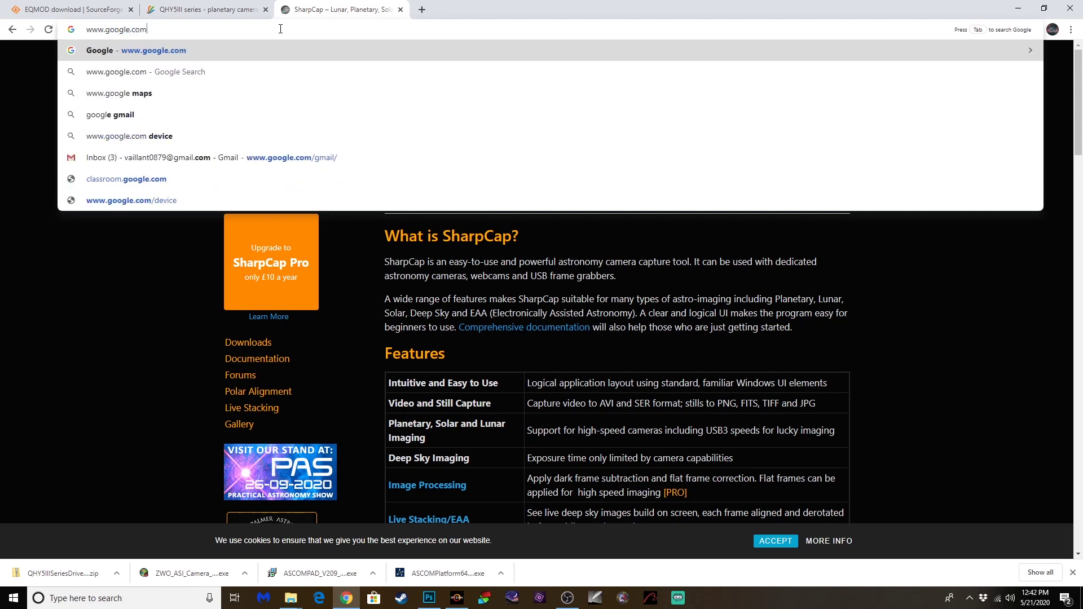
pyautogui.press('Return')
pyautogui.click(445, 230)
pyautogui.write('APT')
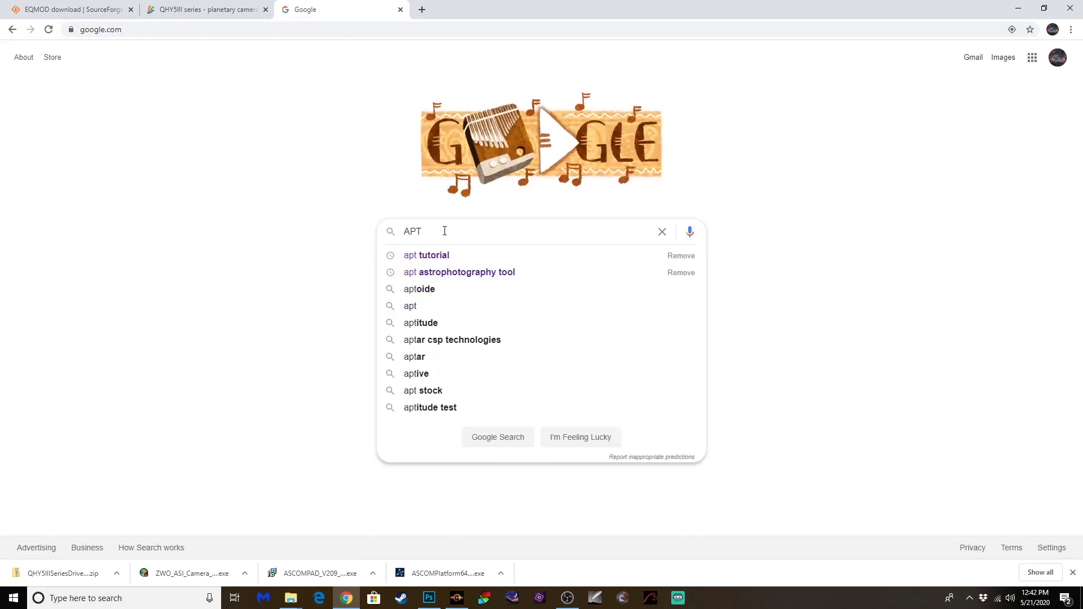
pyautogui.press('Down')
pyautogui.press('Down')
pyautogui.press('Return')
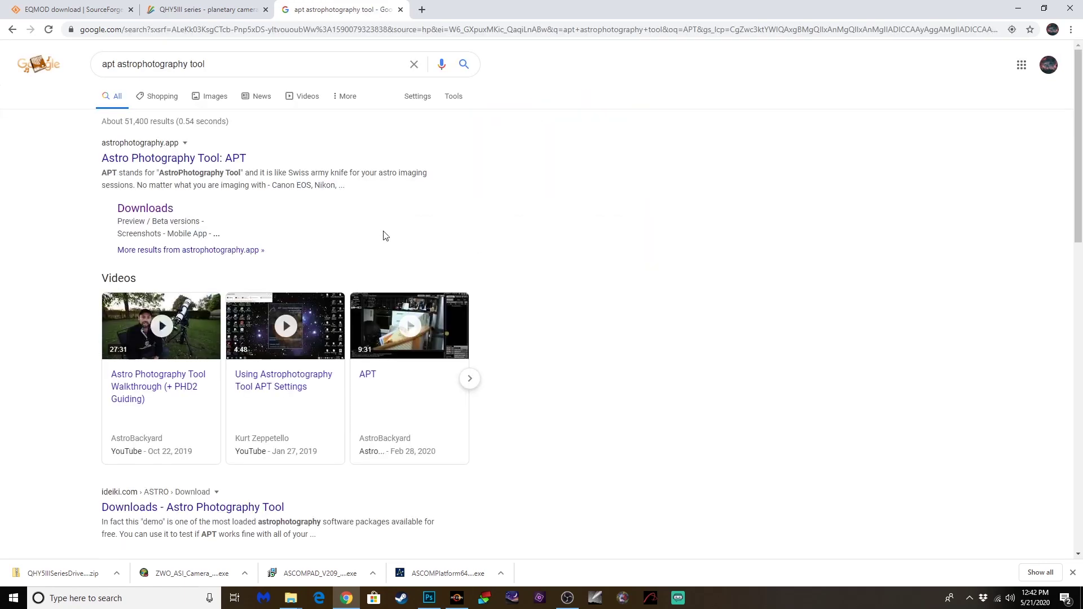
pyautogui.click(145, 163)
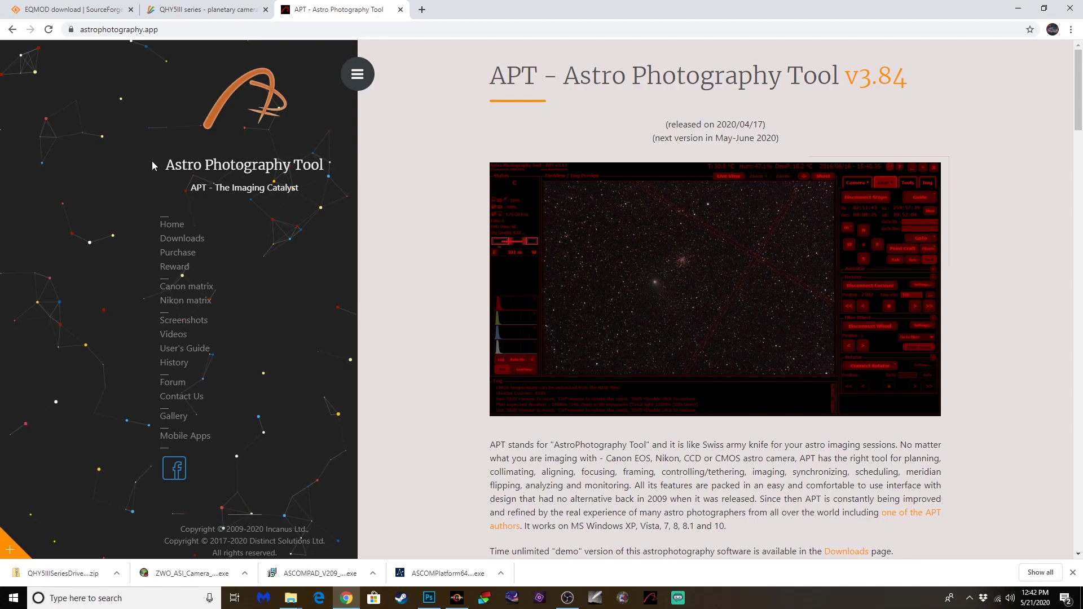
# Look over the APT site's Downloads page, then return to its home page.
pyautogui.scroll(-4, 541, 400)
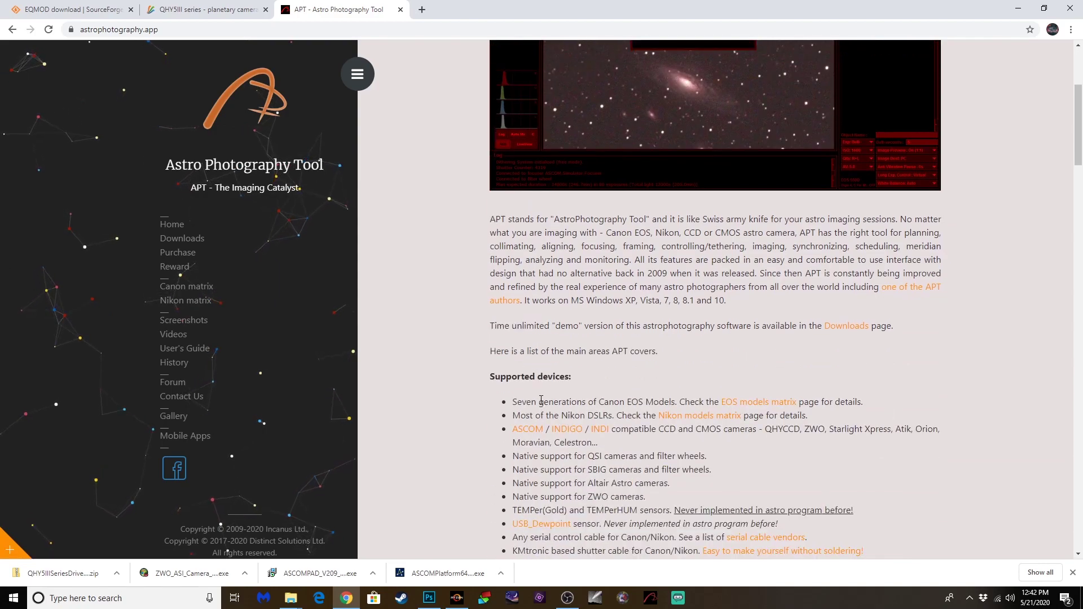
pyautogui.scroll(-3, 540, 400)
pyautogui.scroll(4, 541, 404)
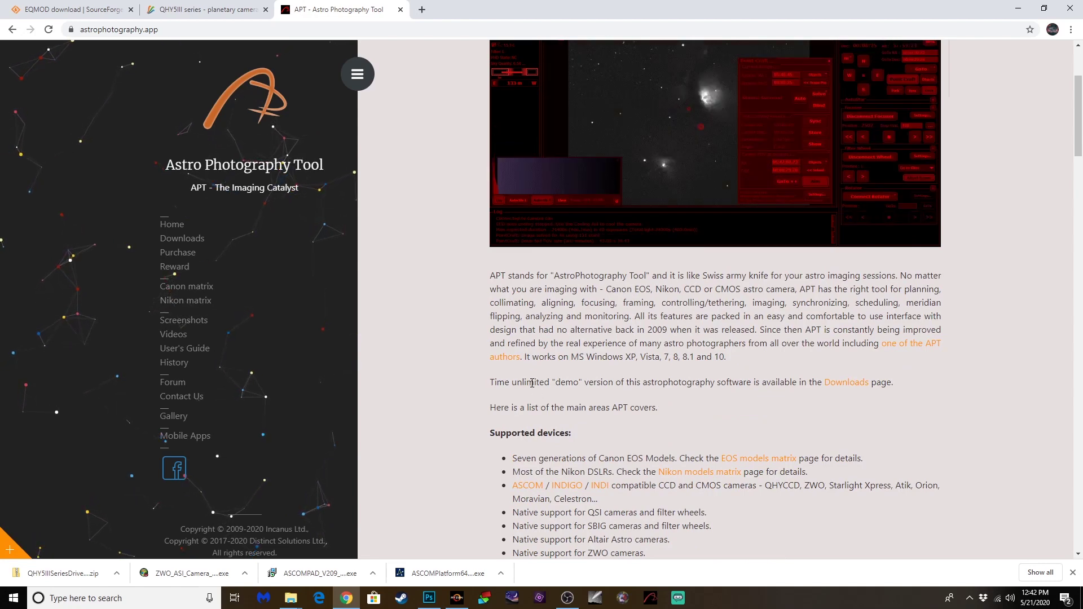
pyautogui.scroll(3, 564, 453)
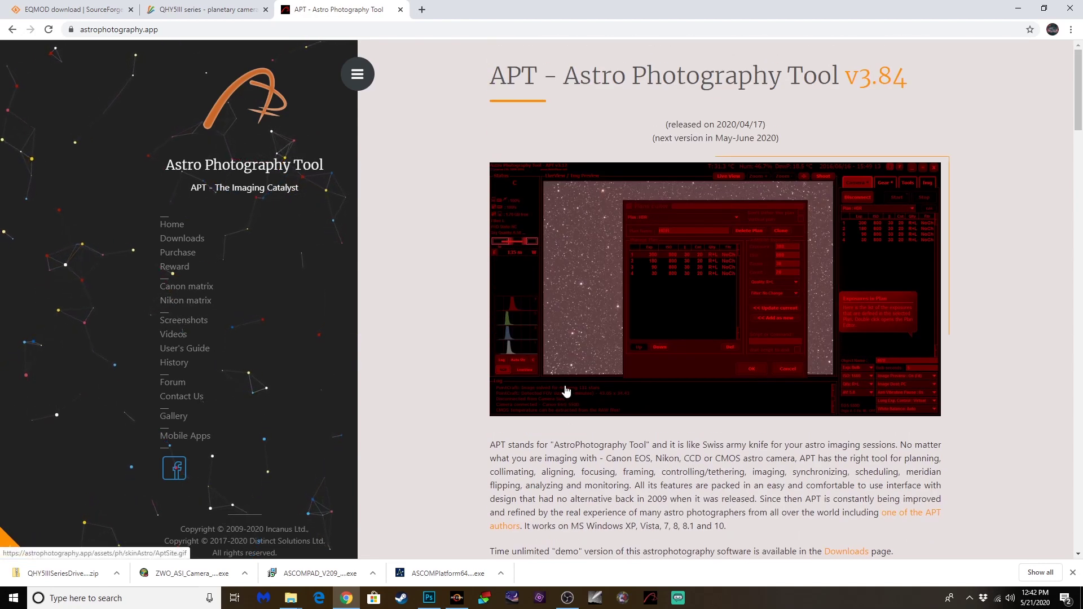
pyautogui.scroll(-6, 292, 486)
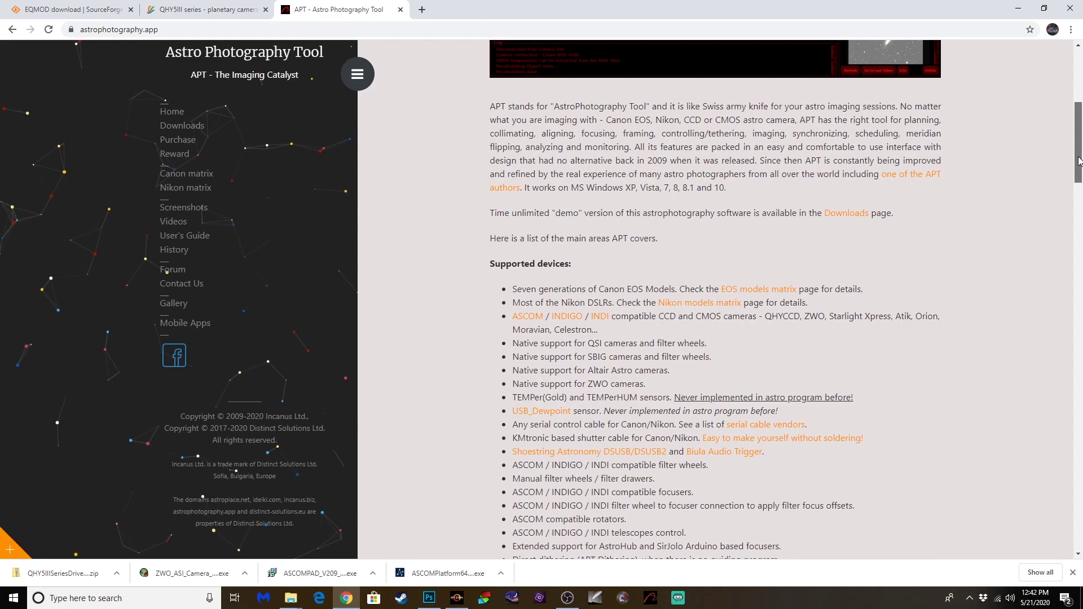
pyautogui.moveTo(1078, 161); pyautogui.dragTo(1060, 56)
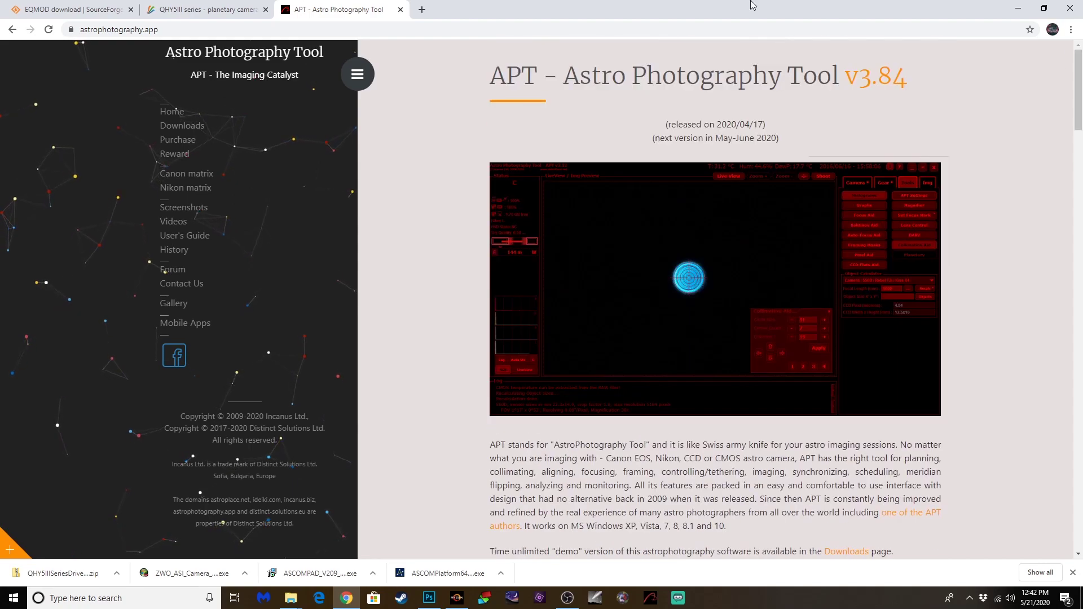
pyautogui.click(194, 130)
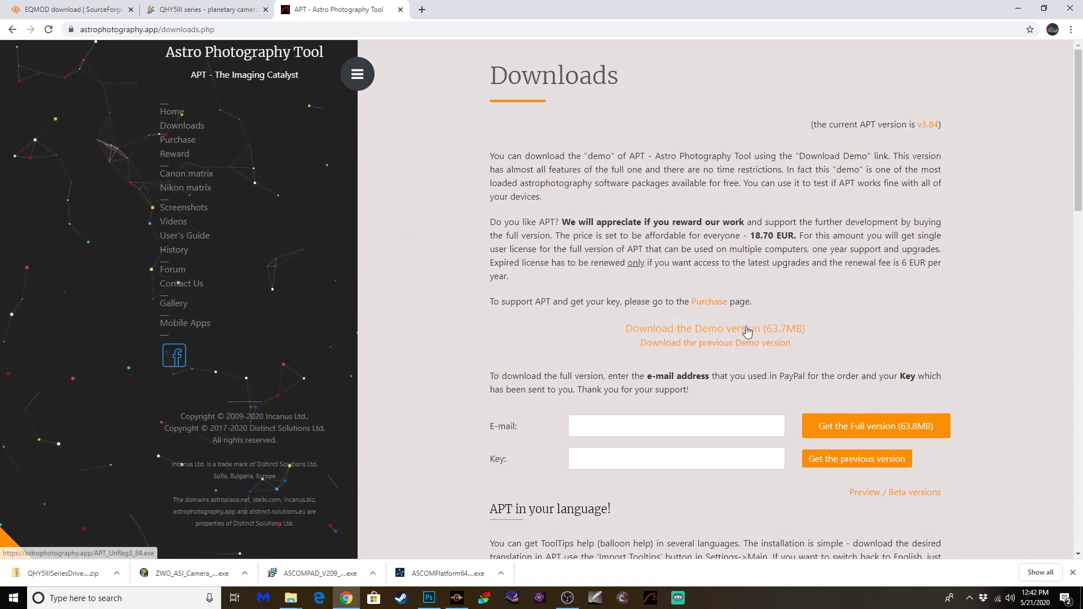
pyautogui.click(399, 9)
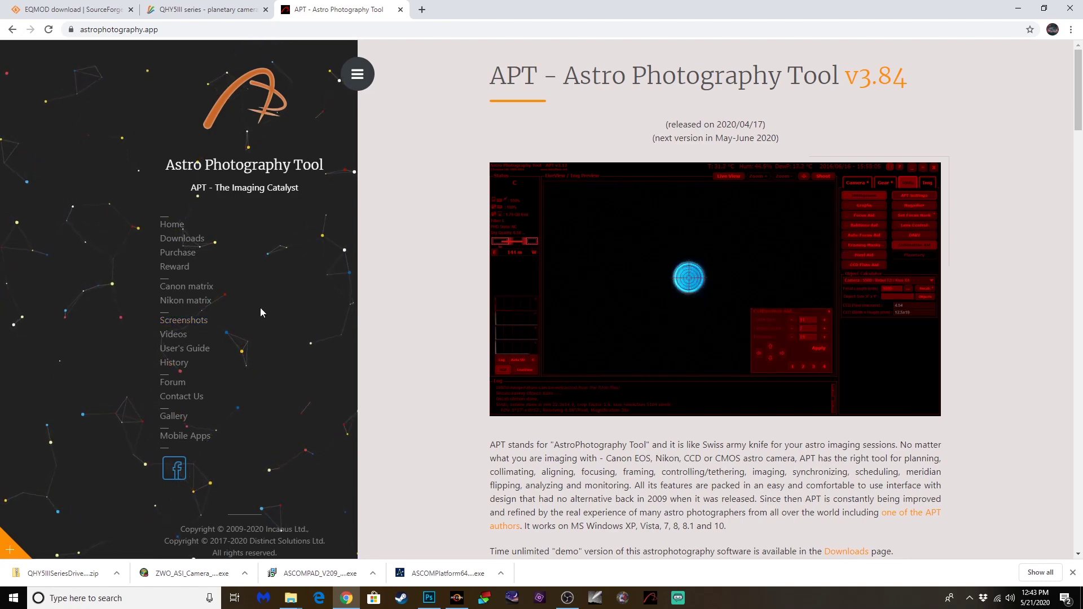
pyautogui.click(420, 10)
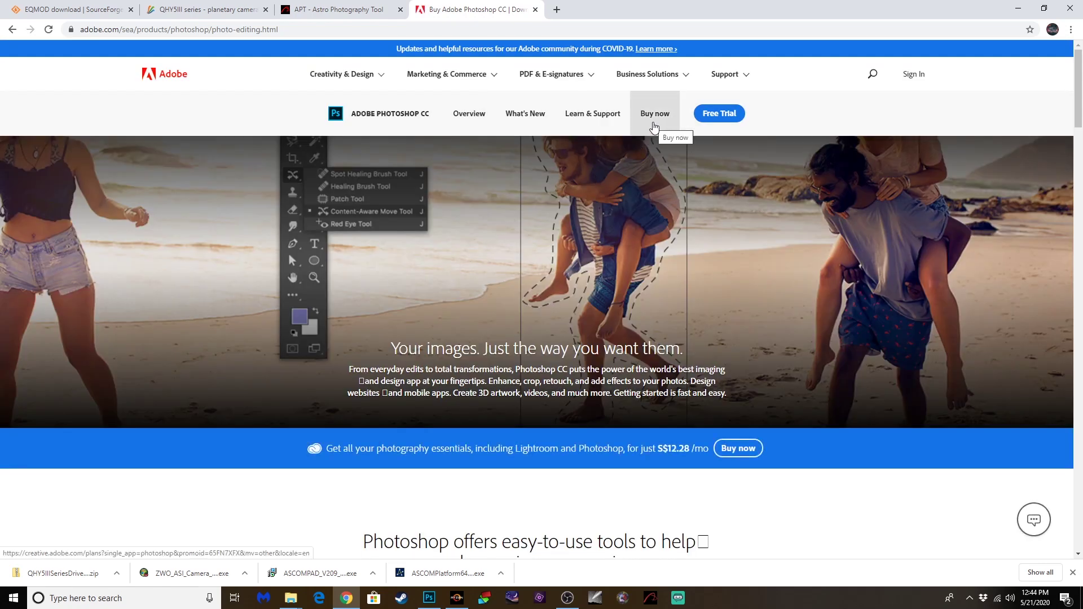
pyautogui.click(655, 115)
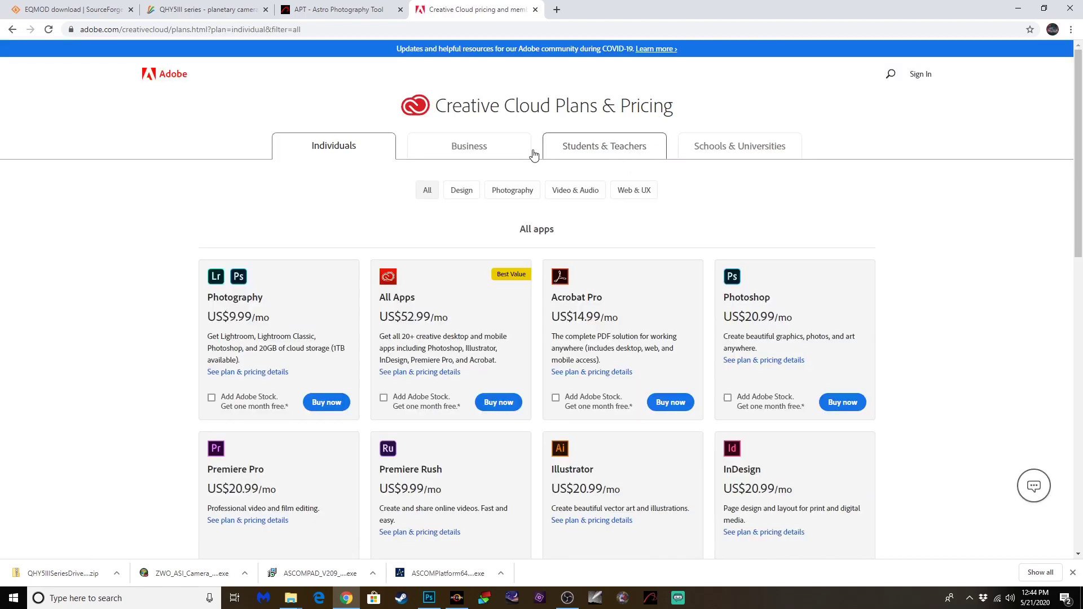
pyautogui.moveTo(207, 316); pyautogui.dragTo(277, 320)
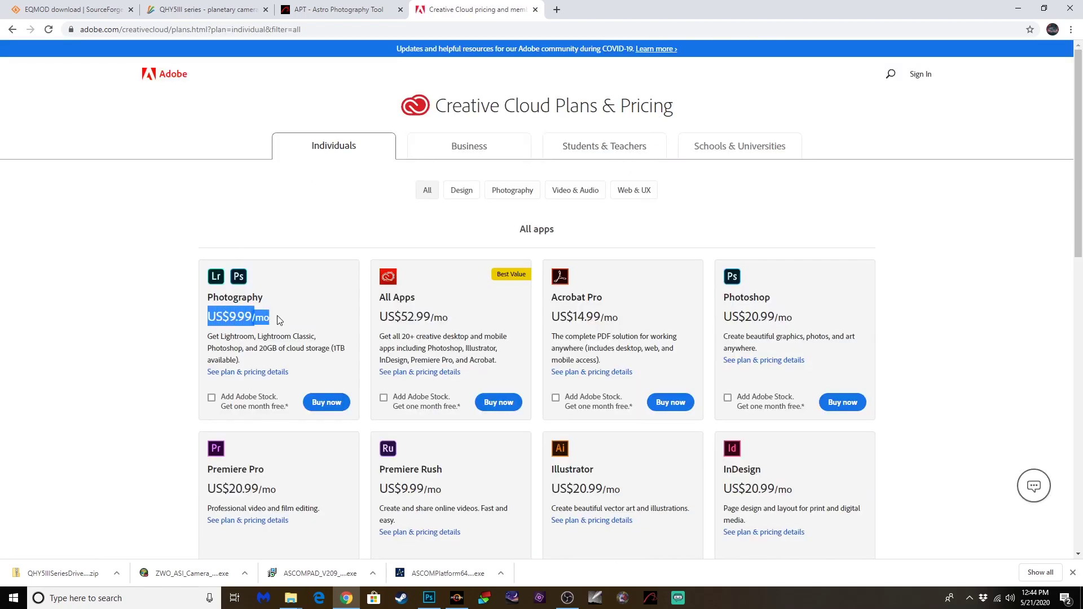
pyautogui.click(269, 321)
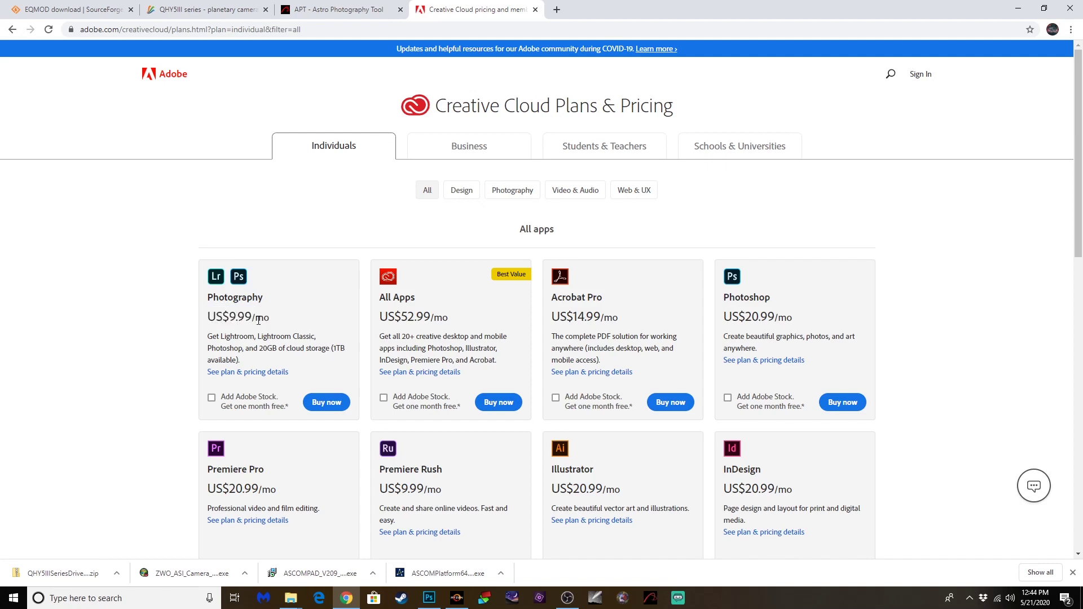
pyautogui.moveTo(269, 320); pyautogui.dragTo(208, 318)
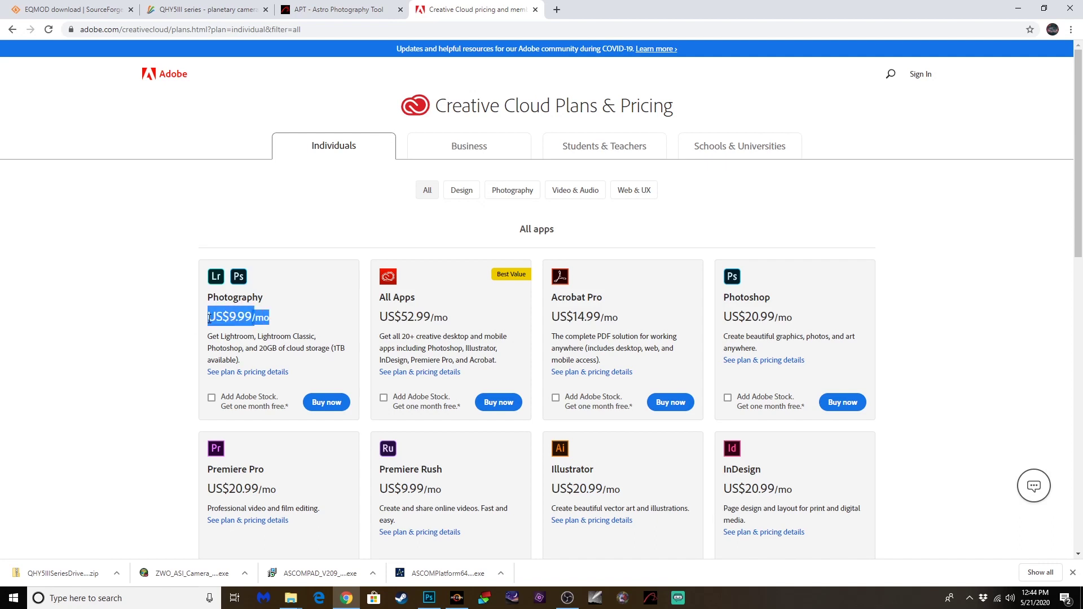
pyautogui.click(209, 319)
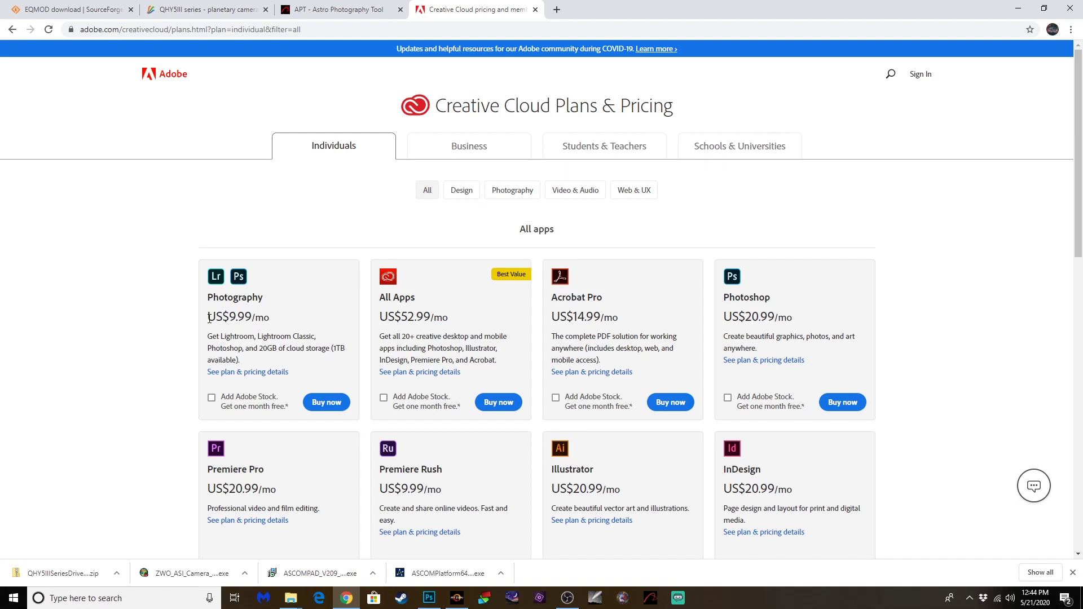
pyautogui.moveTo(209, 319); pyautogui.dragTo(299, 332)
pyautogui.click(275, 323)
pyautogui.click(535, 10)
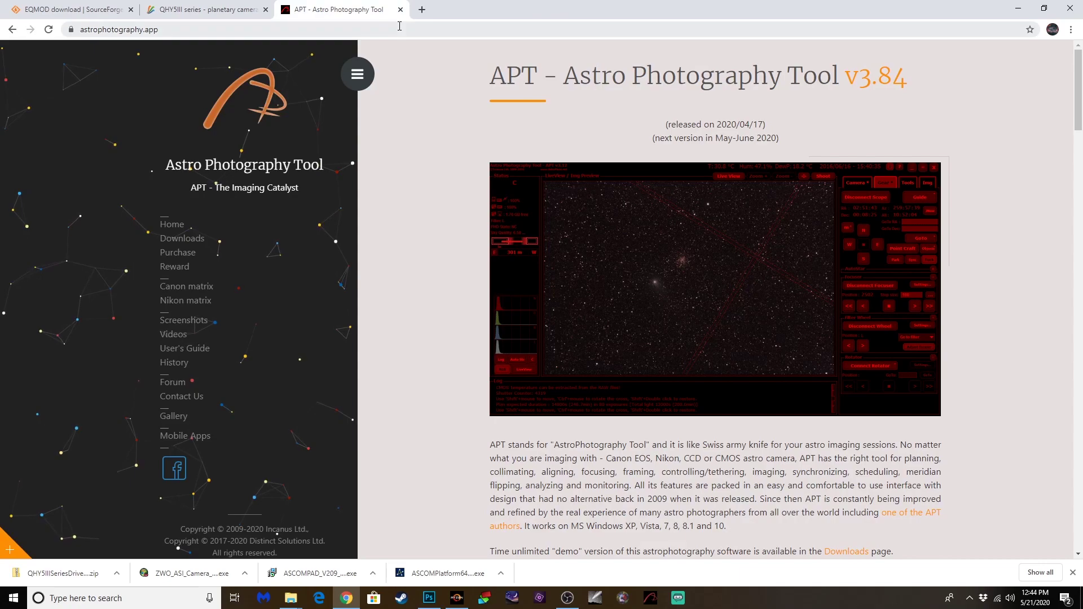
# Close the APT tab and the QHY5III tab, leaving the SourceForge EQMOD page.
pyautogui.click(400, 10)
pyautogui.click(265, 10)
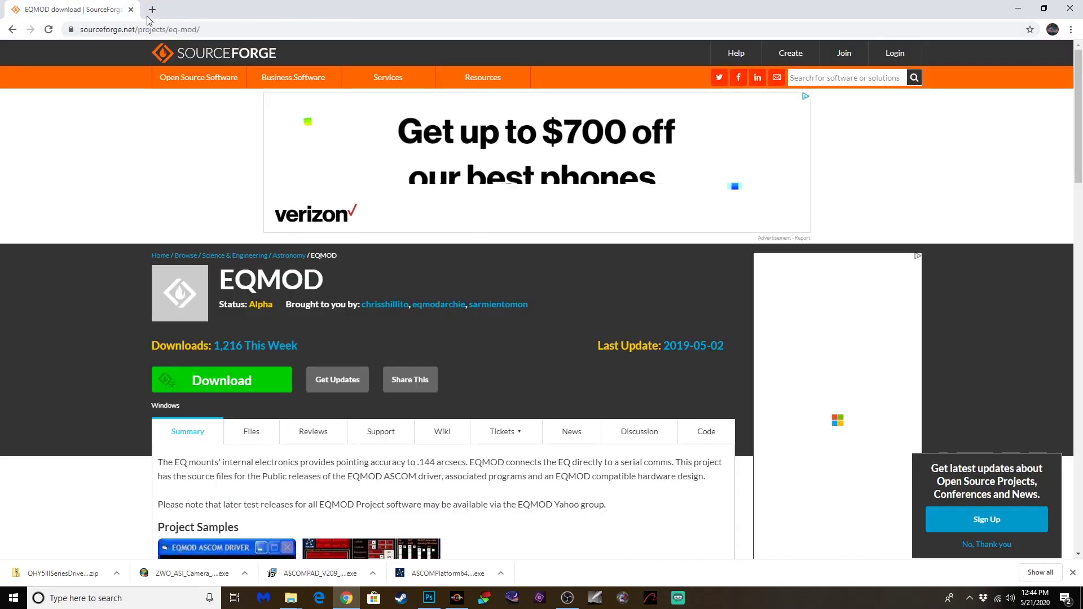